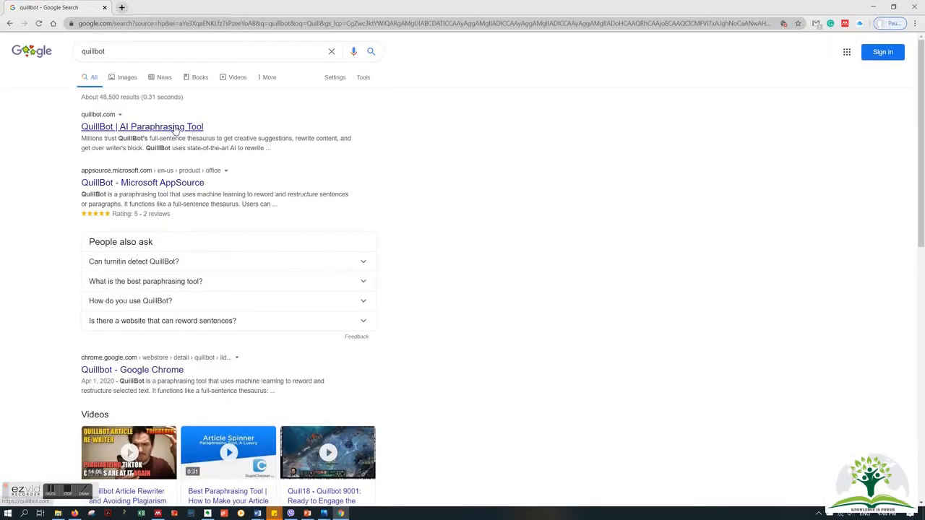
Open the QuillBot AI paraphrasing tool from the search results and display its settings
click(174, 127)
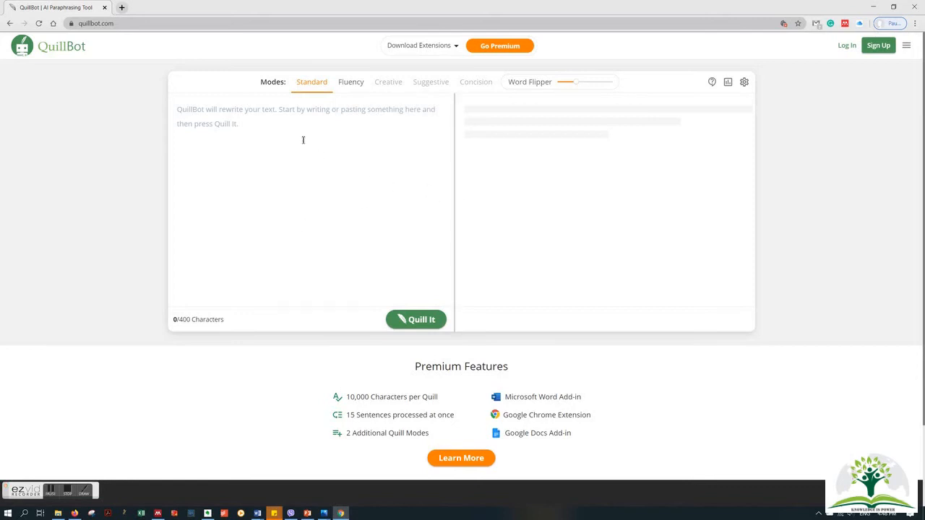
click(744, 82)
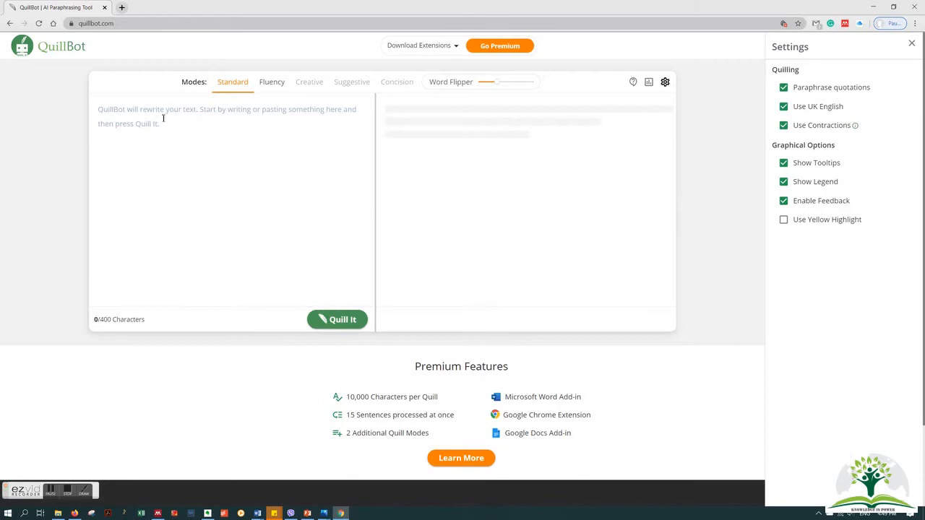
Paraphrase "The cat is a beautiful small animal resembling the likes of a tiger." in Standard mode
click(124, 117)
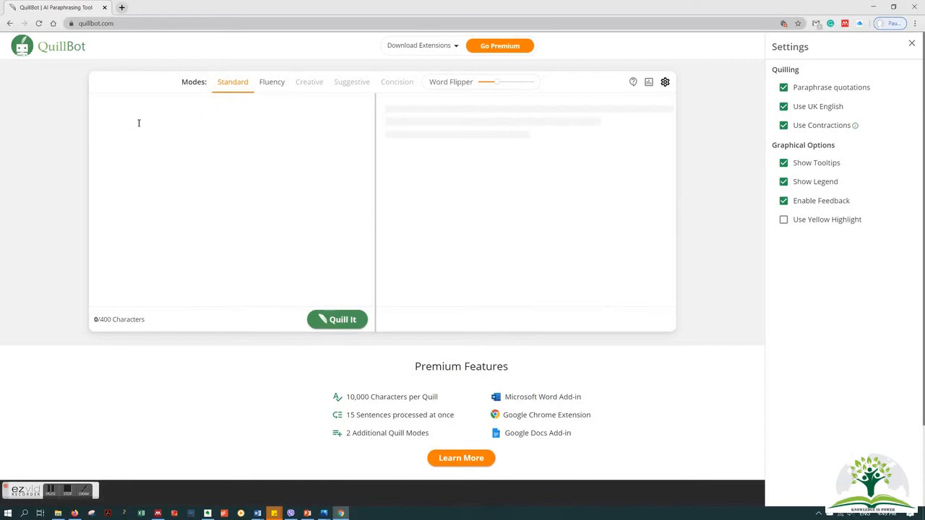
text(The cat is a beautiful small animal resembling the likes of a tiger.)
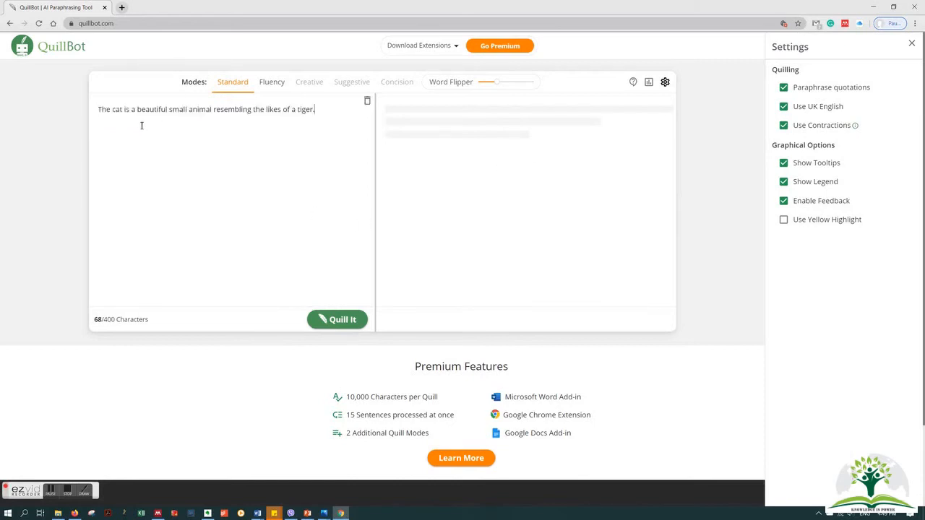
click(343, 319)
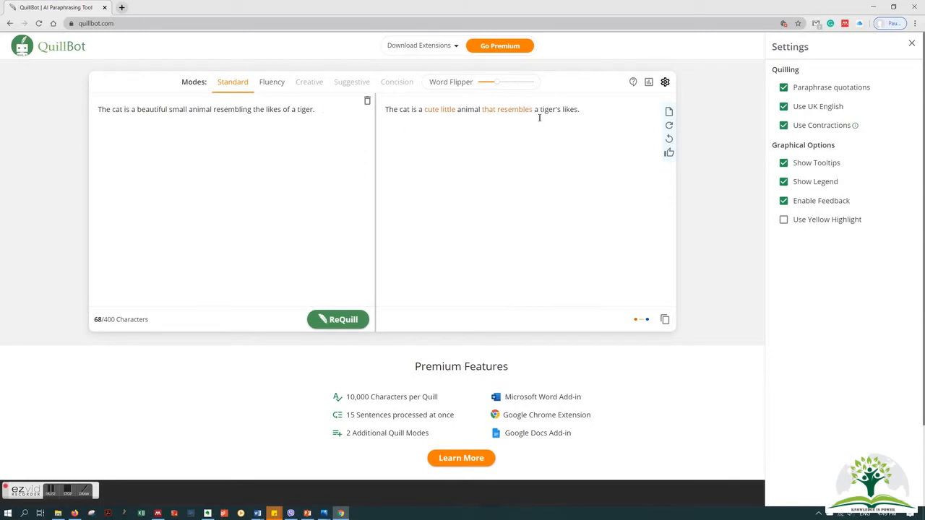
Paraphrase the cat sentence in Fluency mode with several rewordings, and also in Creative mode
click(280, 87)
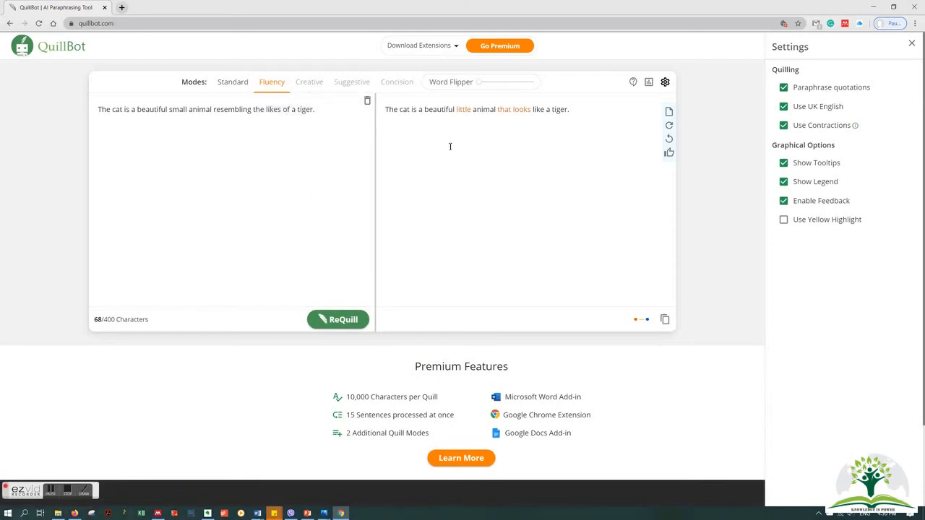
click(341, 322)
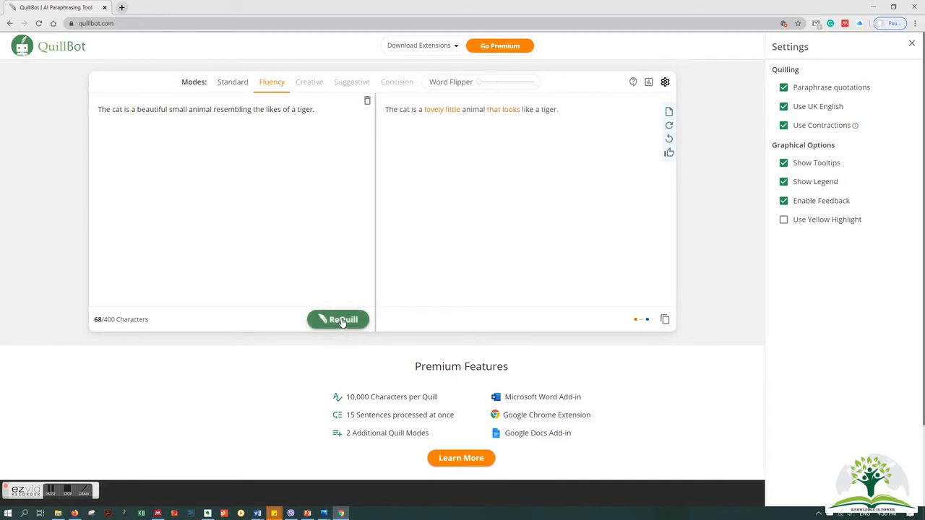
click(342, 322)
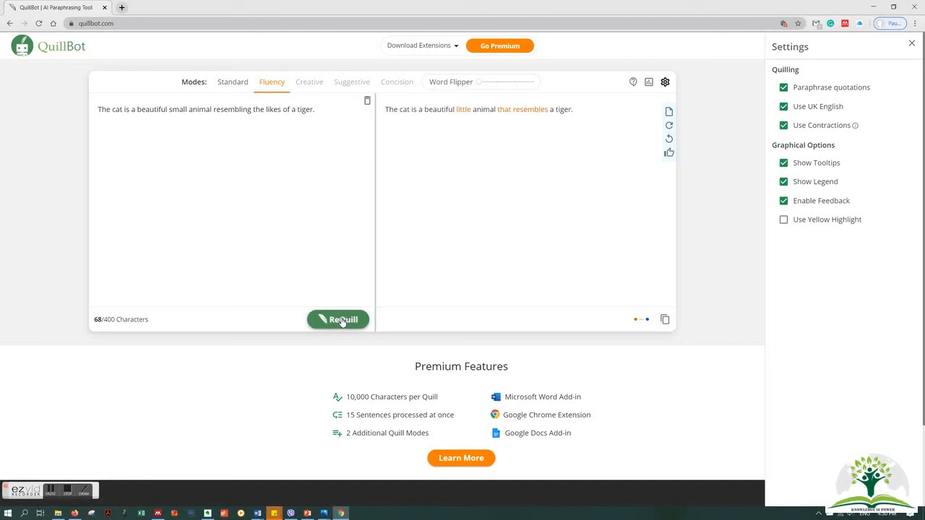
click(342, 321)
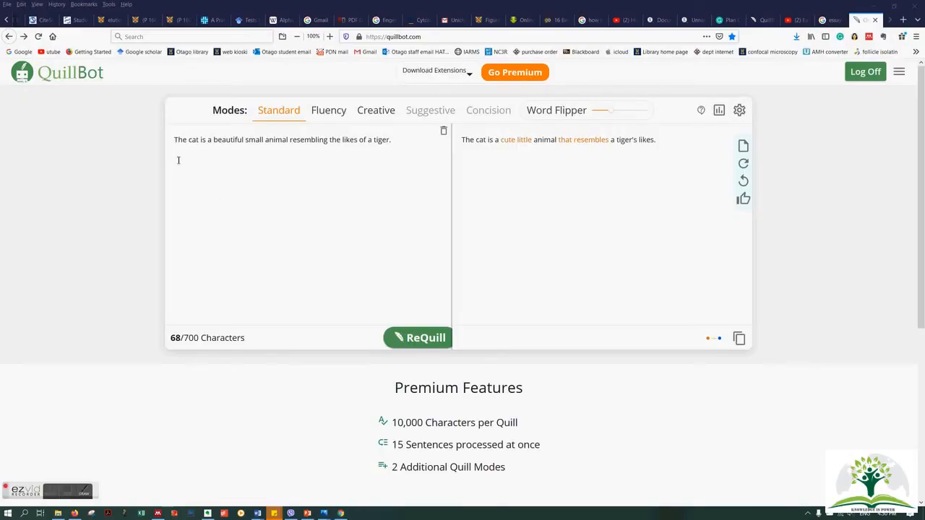
click(377, 114)
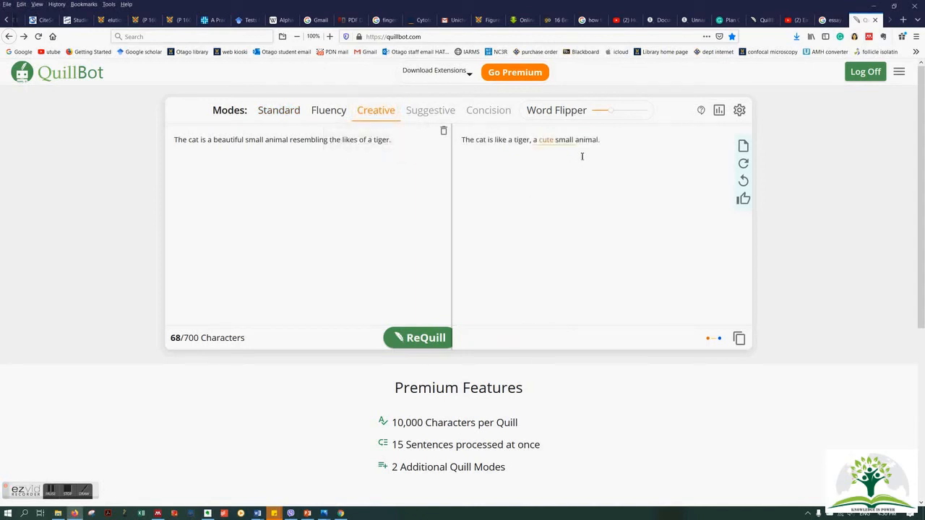
Switch to the QuillBot page containing the keratin solubility sentence and regenerate its Standard paraphrase twice
click(765, 22)
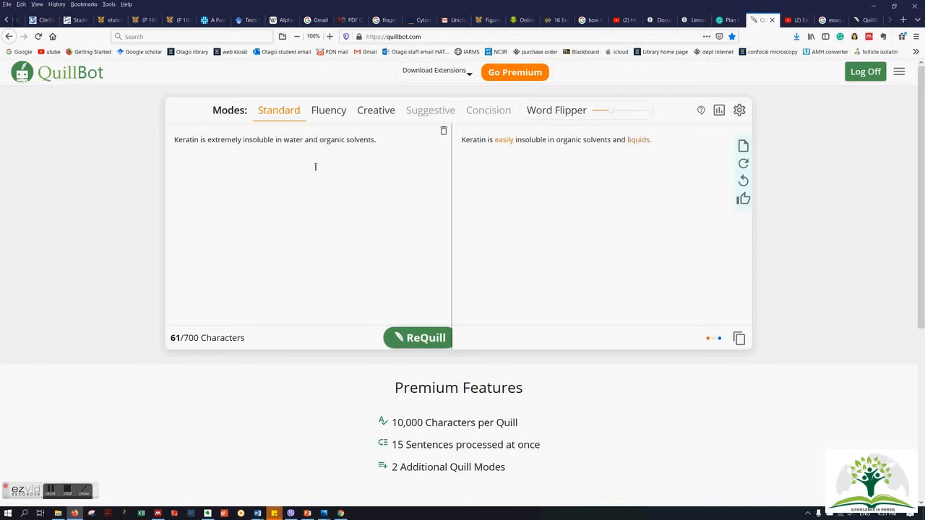
click(423, 339)
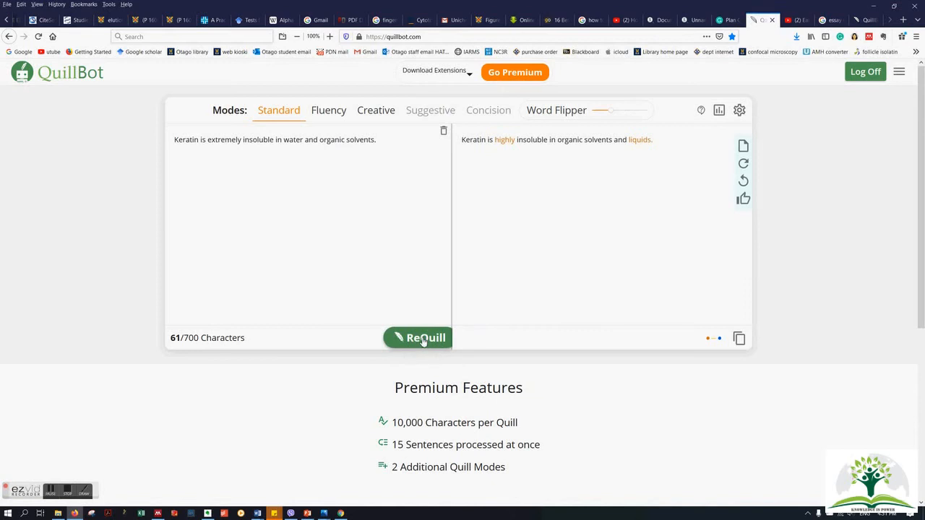
click(423, 339)
Paraphrase the keratin sentence in Fluency mode, regenerating it twice, and also in Creative mode
click(326, 114)
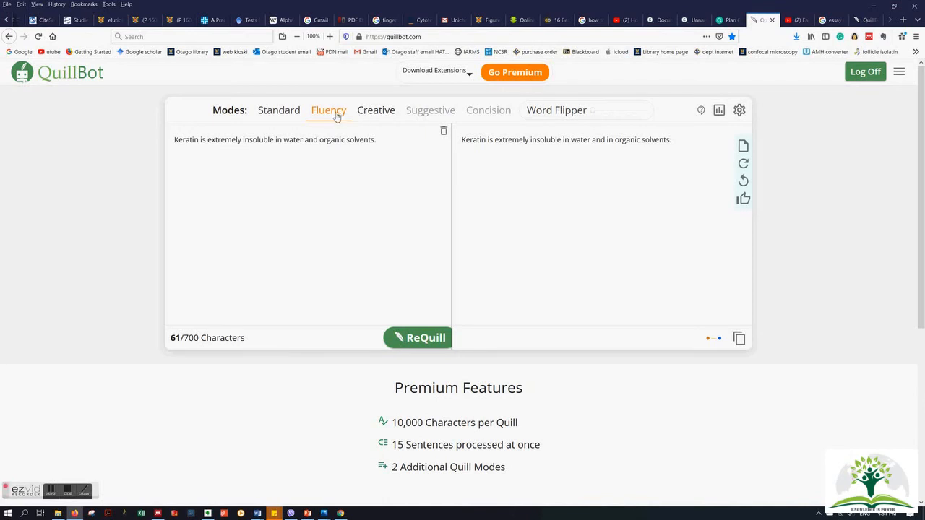
click(418, 339)
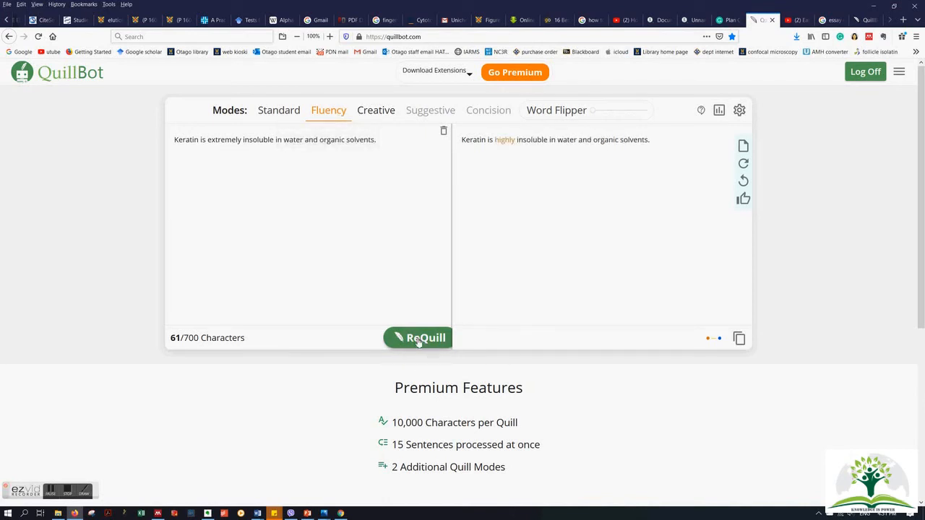
click(417, 339)
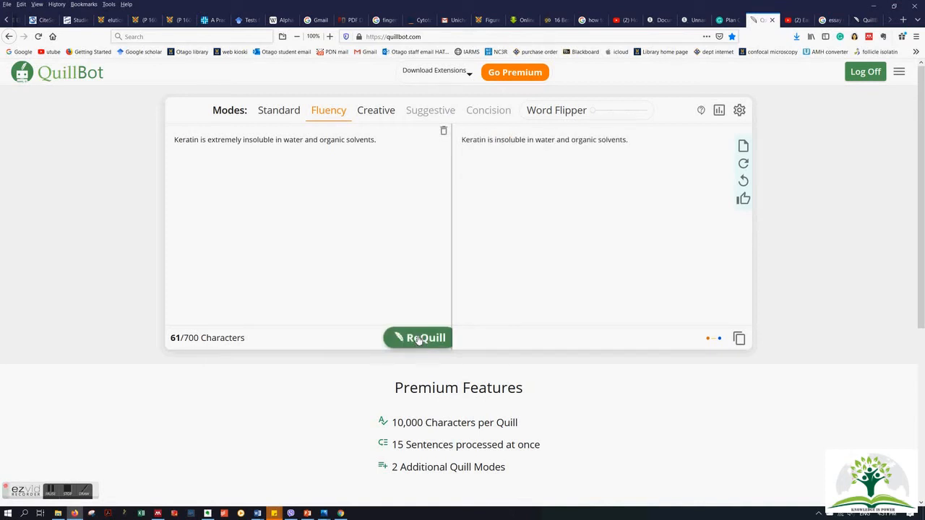
click(377, 114)
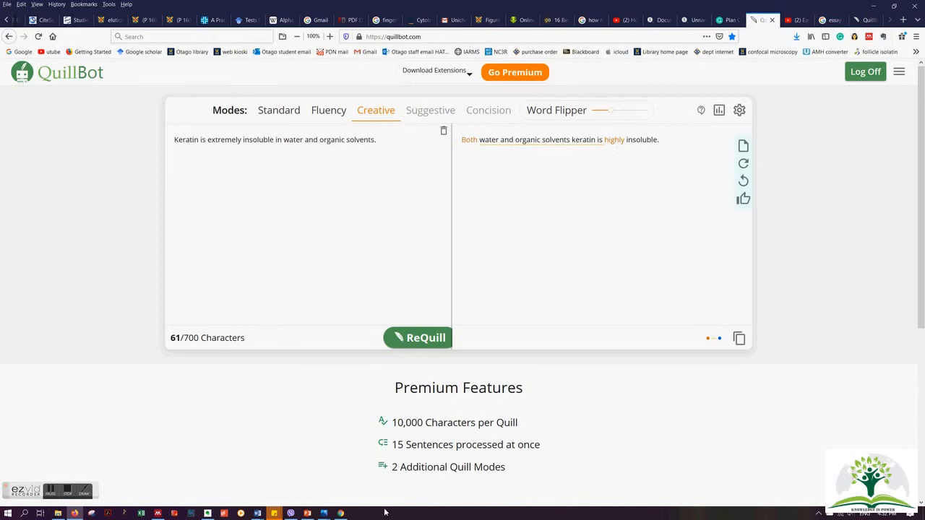
click(68, 492)
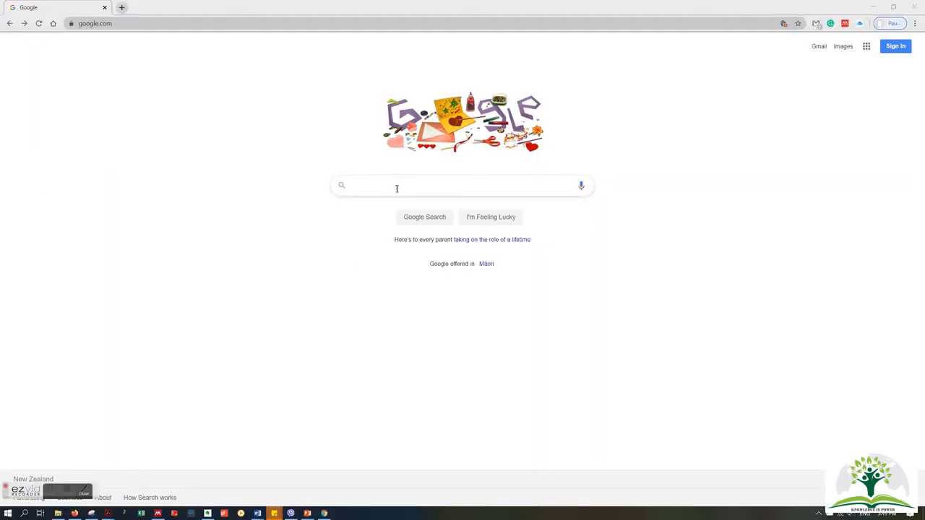
Search Google for "duplichecker" and open the Duplichecker plagiarism checker site
click(397, 185)
text(dupliche)
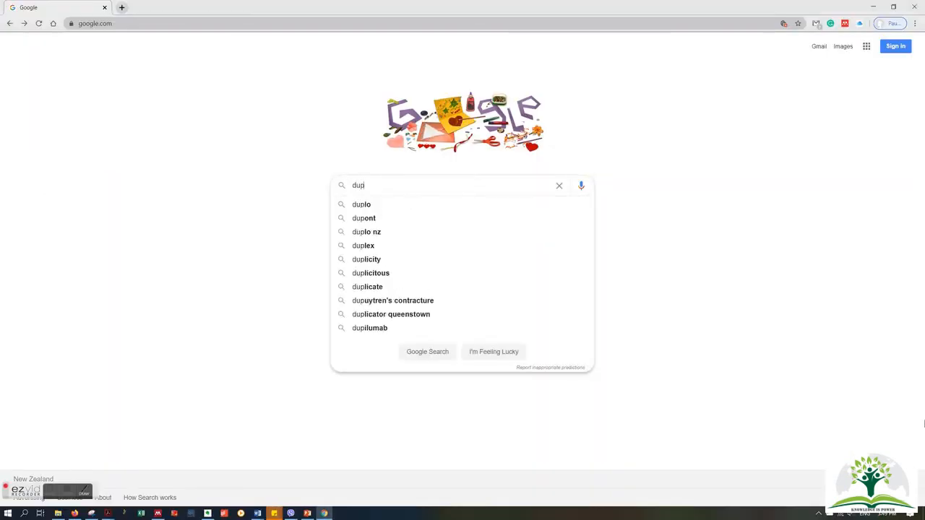
text(ker)
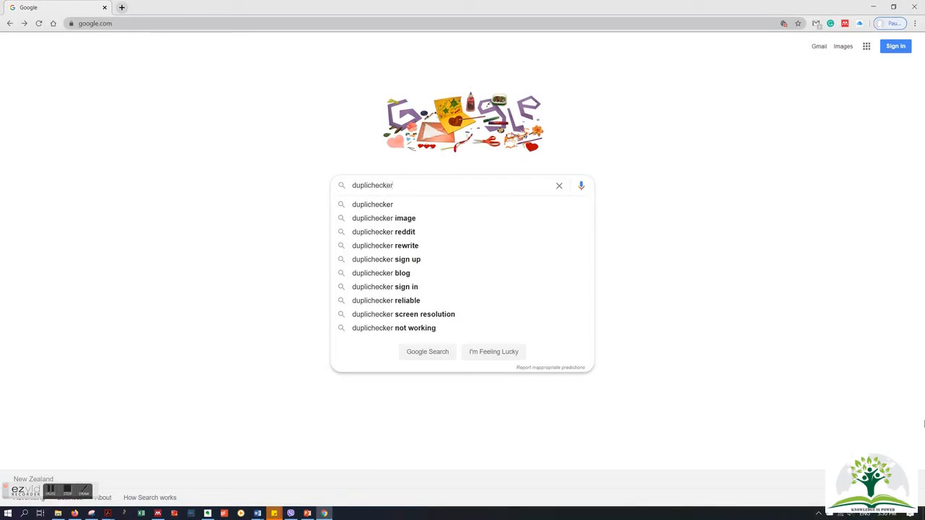
key(Return)
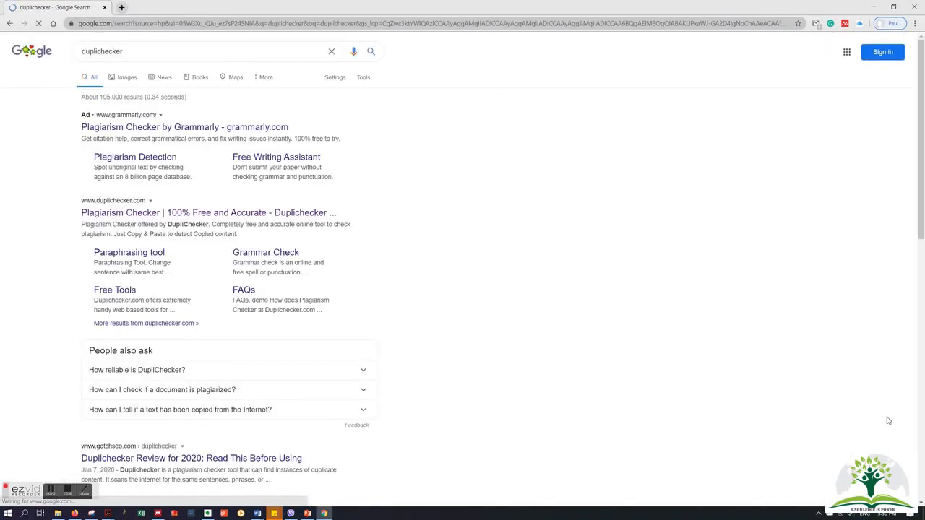
click(130, 214)
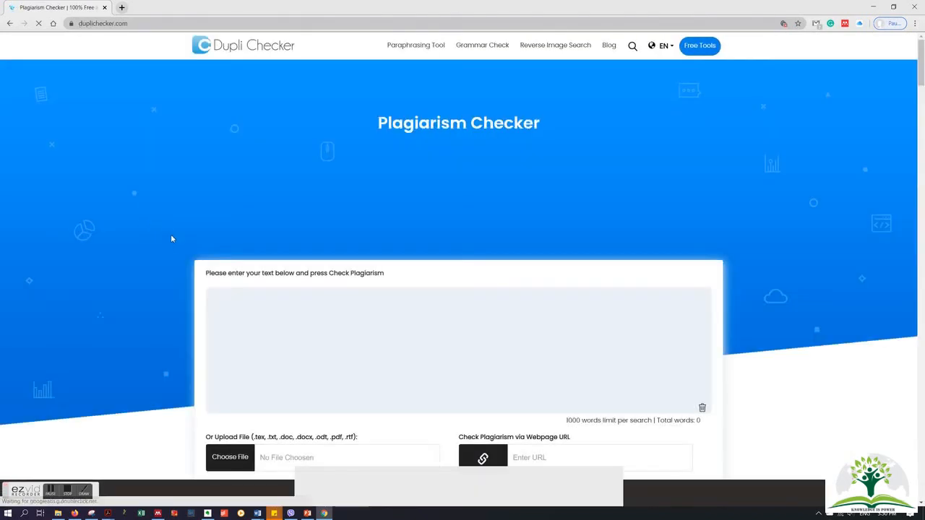
Switch to the "Introduction edited" Word document and copy its entire text
mouse_move(258, 514)
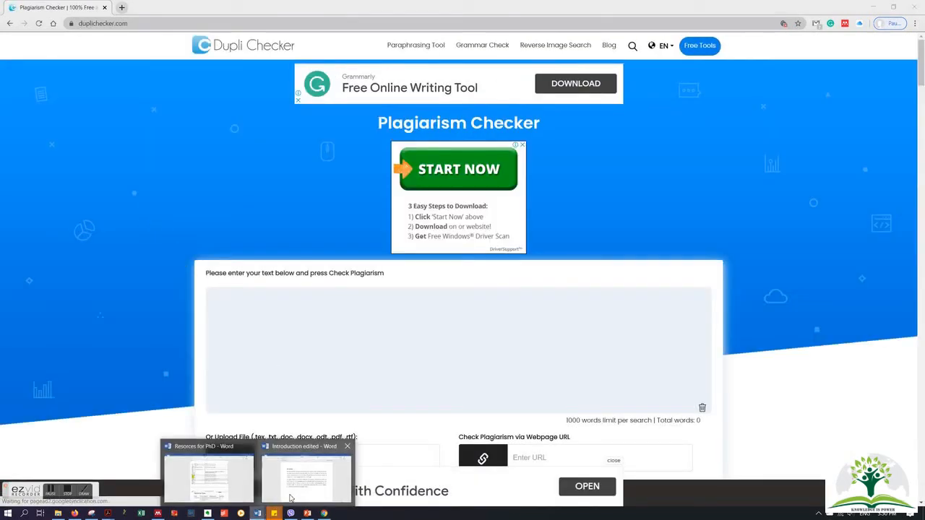
click(307, 466)
key(ctrl+a)
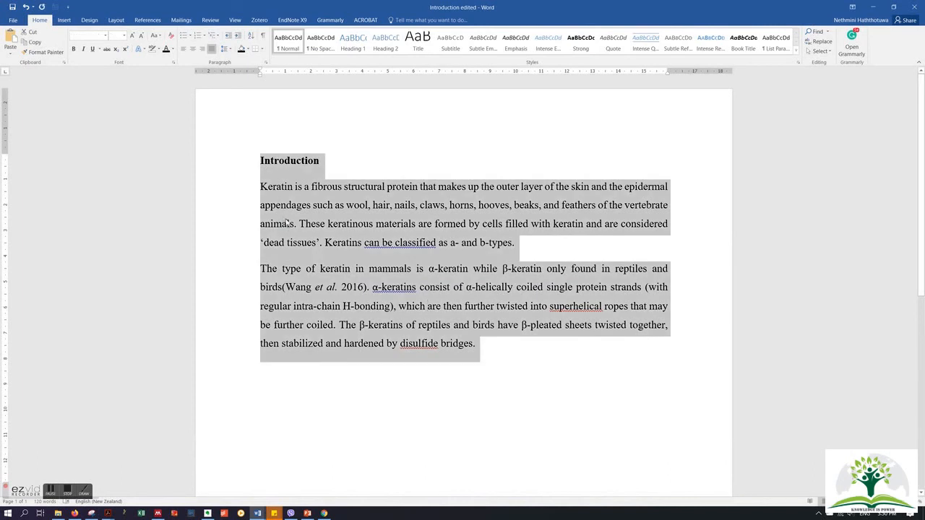
right_click(289, 218)
click(307, 241)
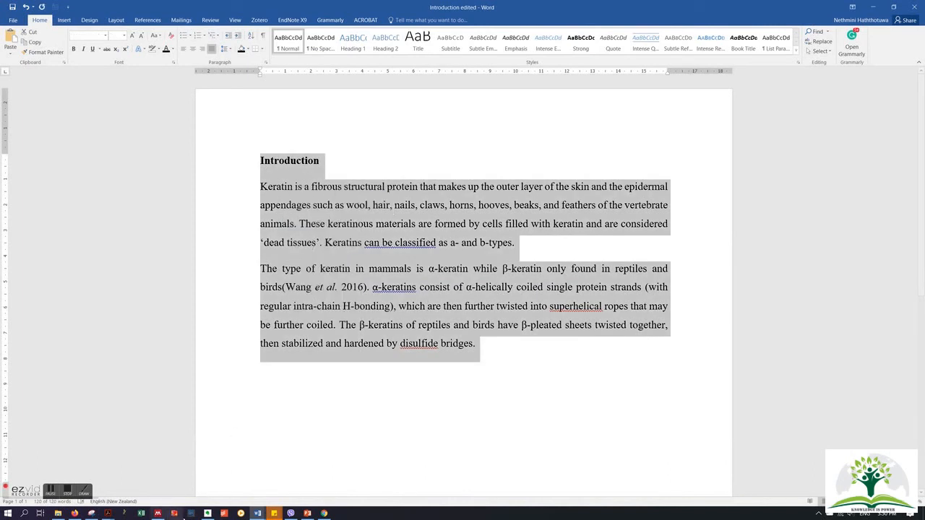
Return to Dupli Checker in the browser, paste the copied introduction into the text area, and check it for plagiarism
click(324, 514)
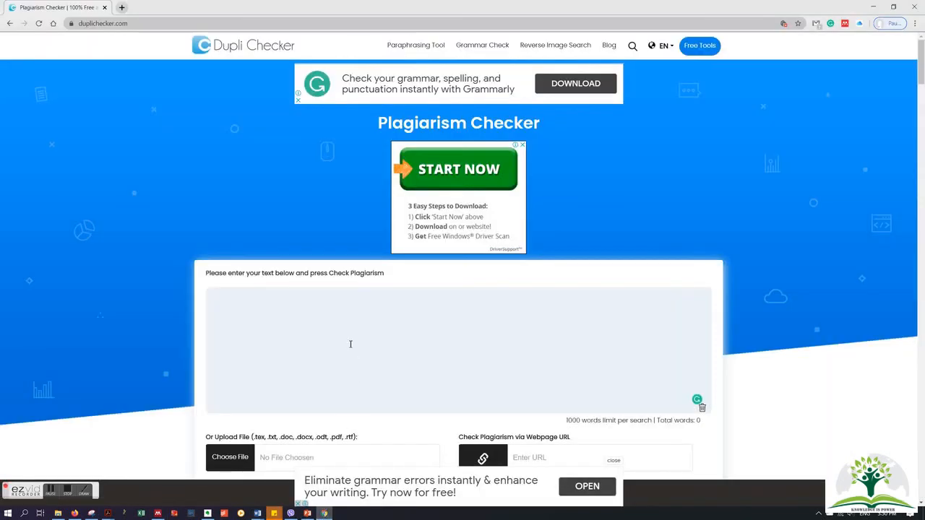
key(ctrl+v)
scroll(361, 340, down, 2)
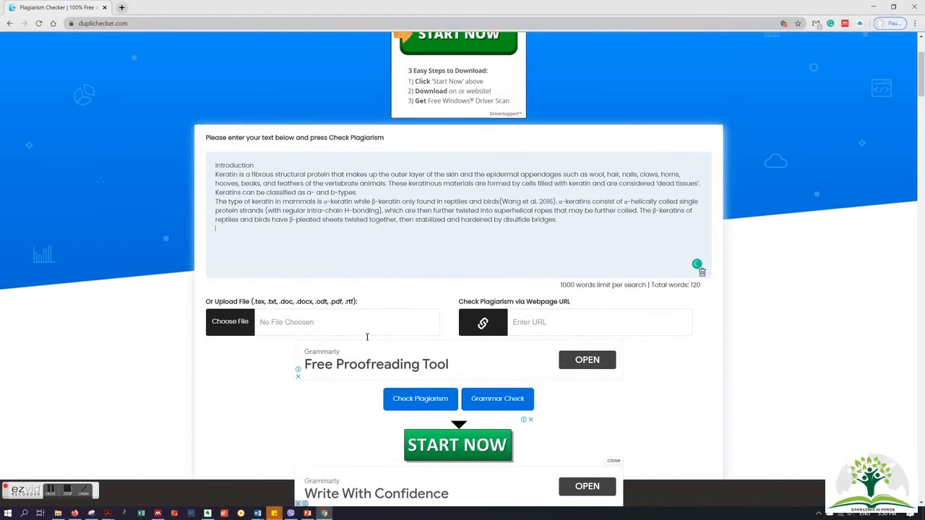
click(408, 403)
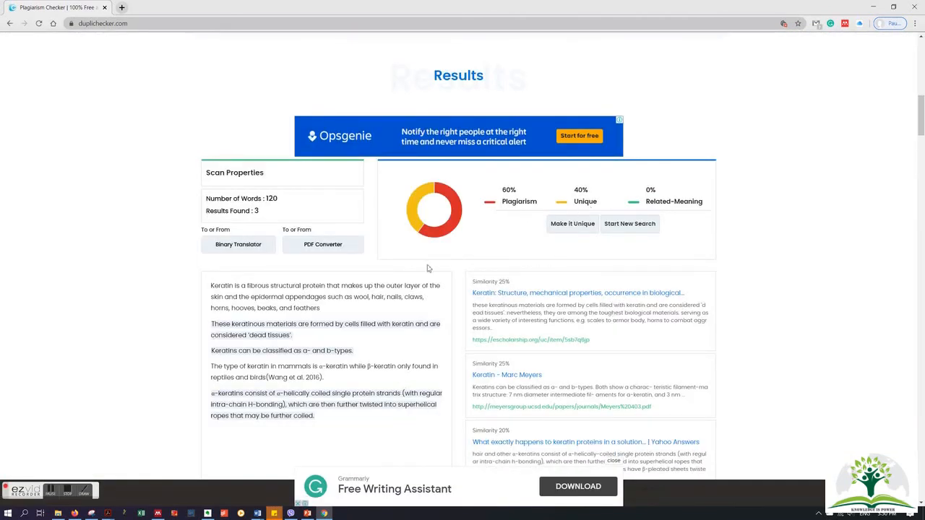
Review the matched sentences and sources in the plagiarism results, and view the saved report "Duplichecker old.pdf" in Acrobat
scroll(412, 282, down, 3)
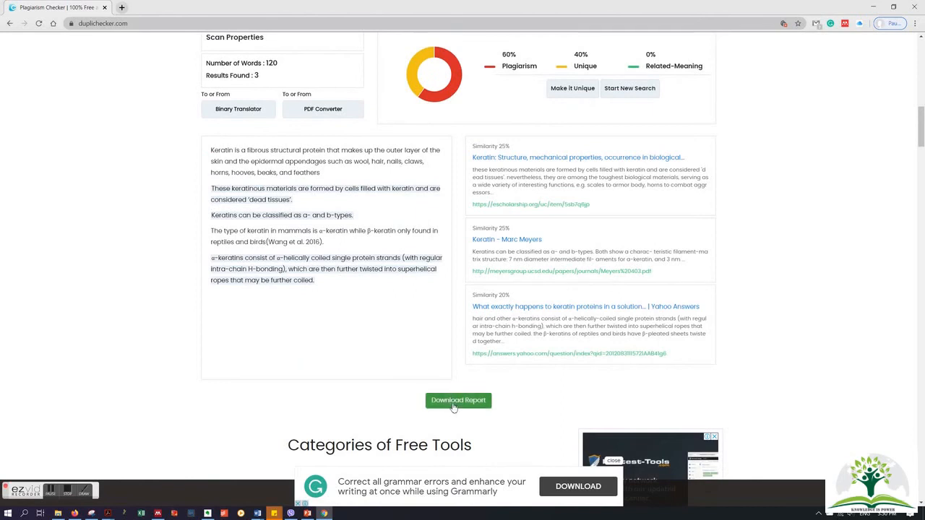
mouse_move(107, 513)
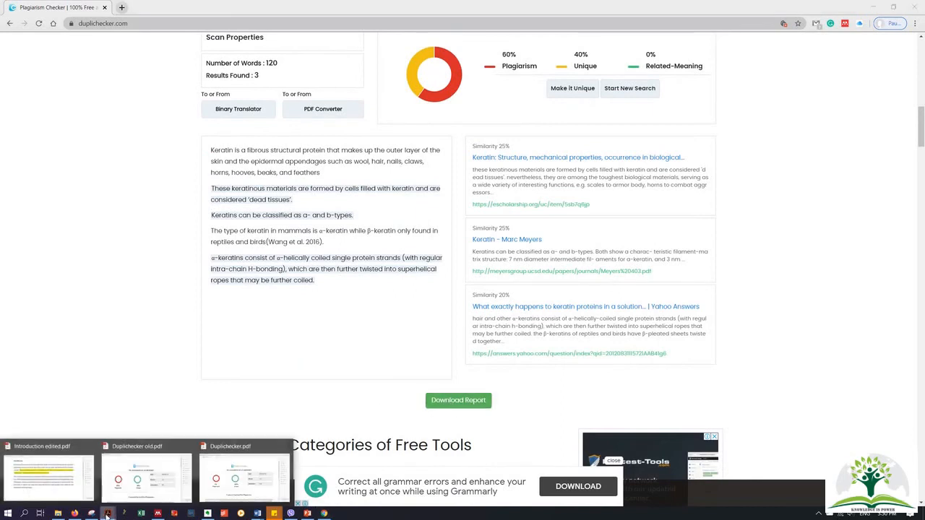
click(145, 465)
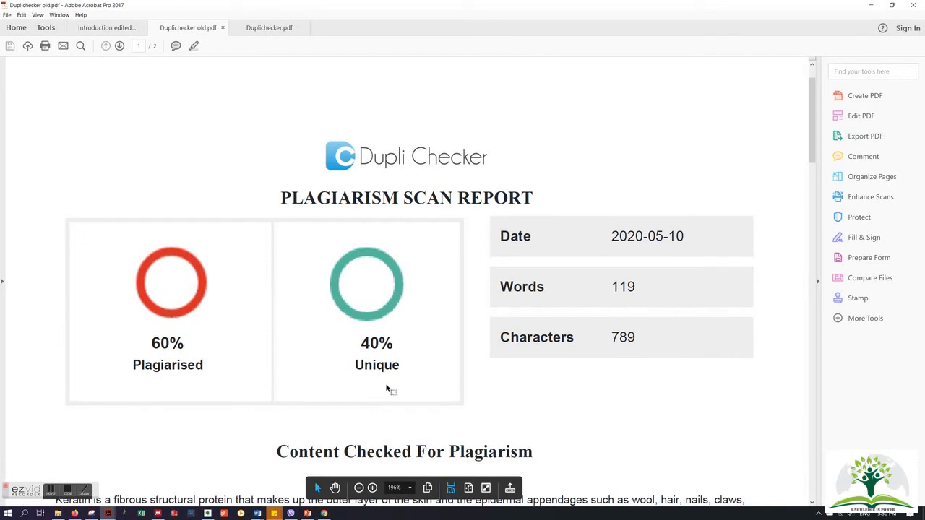
click(52, 491)
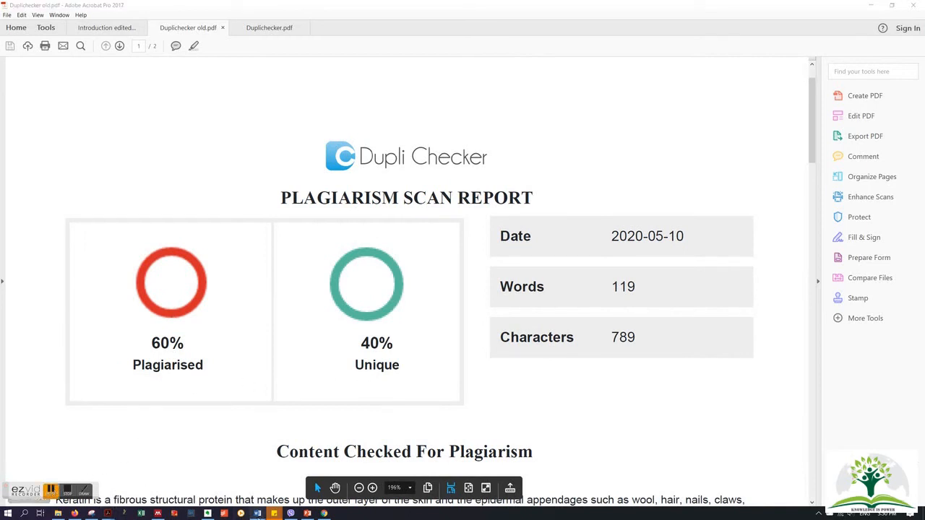
click(51, 491)
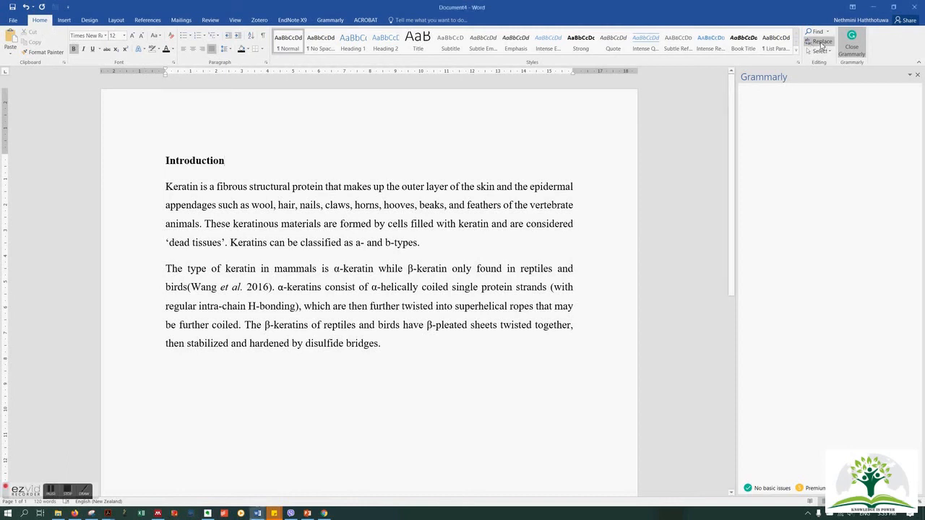
Replace every space in the document with a "v" formatted at 2 pt in the white Background 1 font color
click(821, 44)
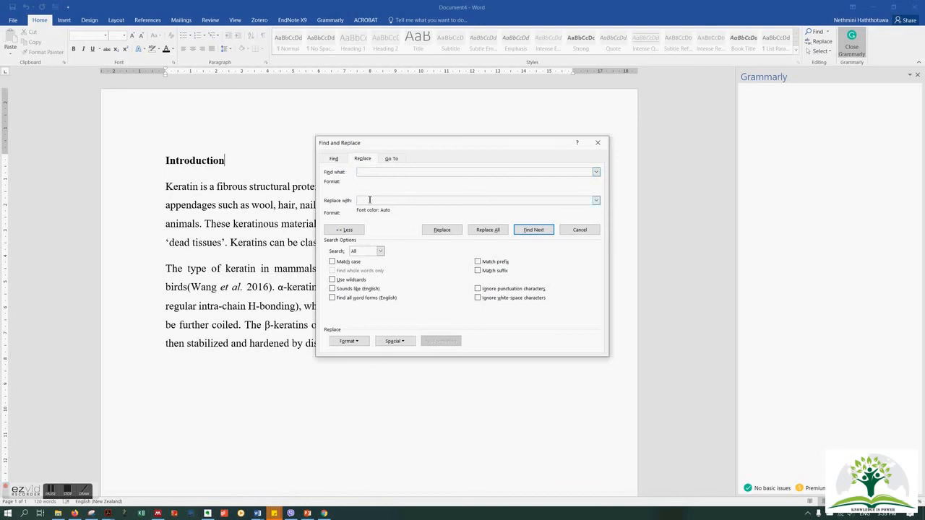
click(361, 202)
click(349, 341)
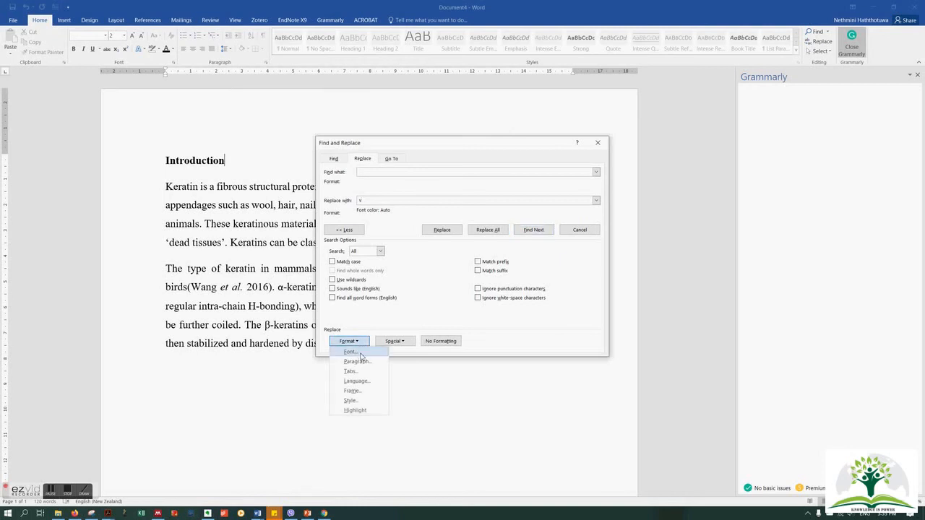
click(360, 353)
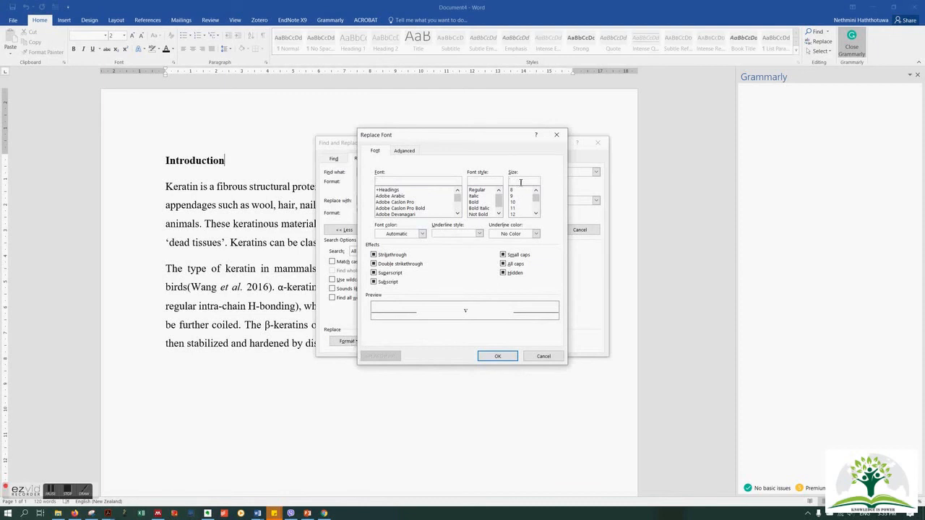
text(2)
click(421, 234)
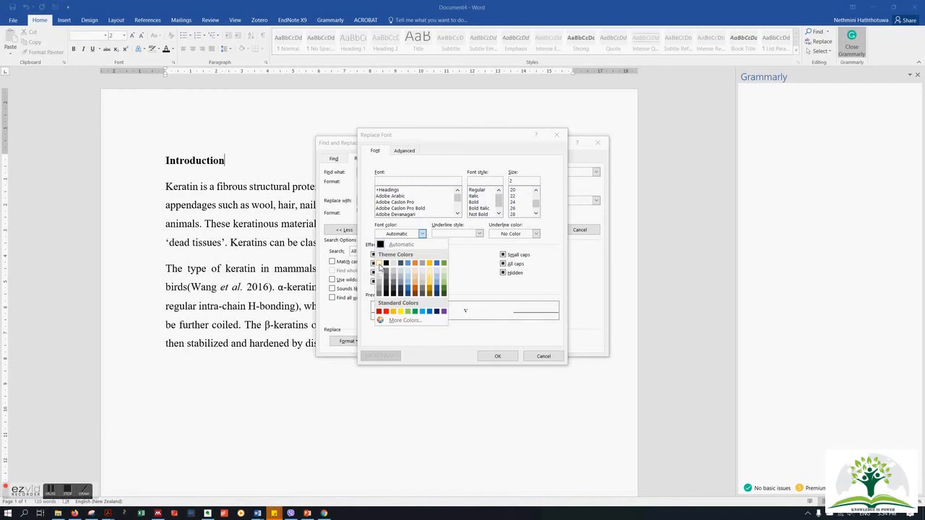
click(379, 264)
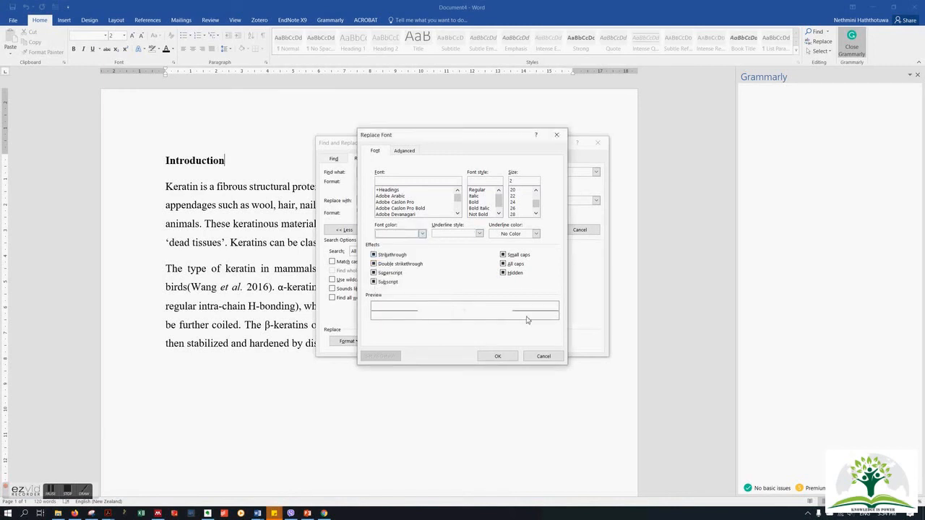
click(498, 357)
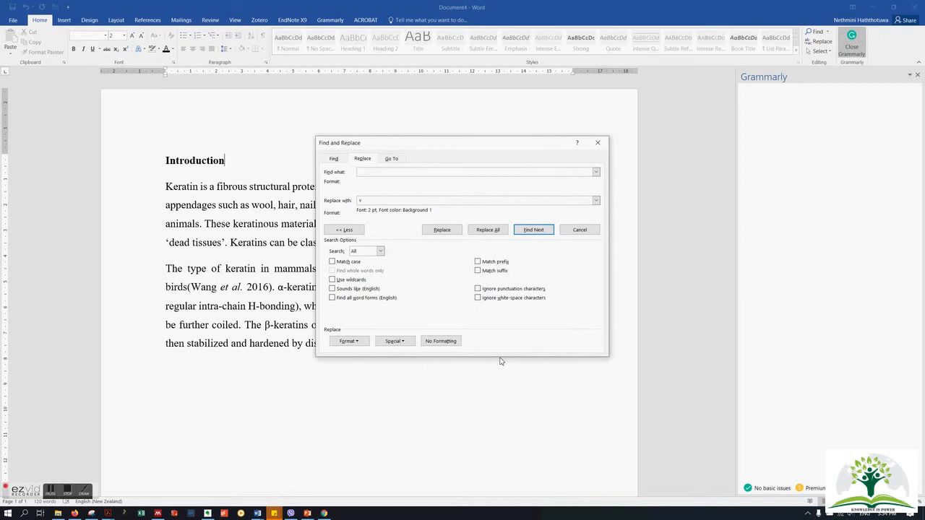
click(488, 230)
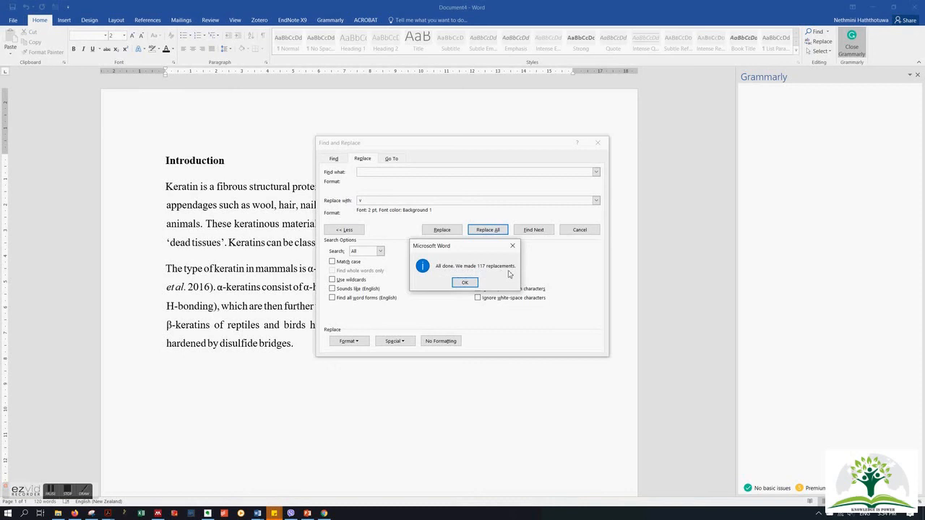
click(465, 284)
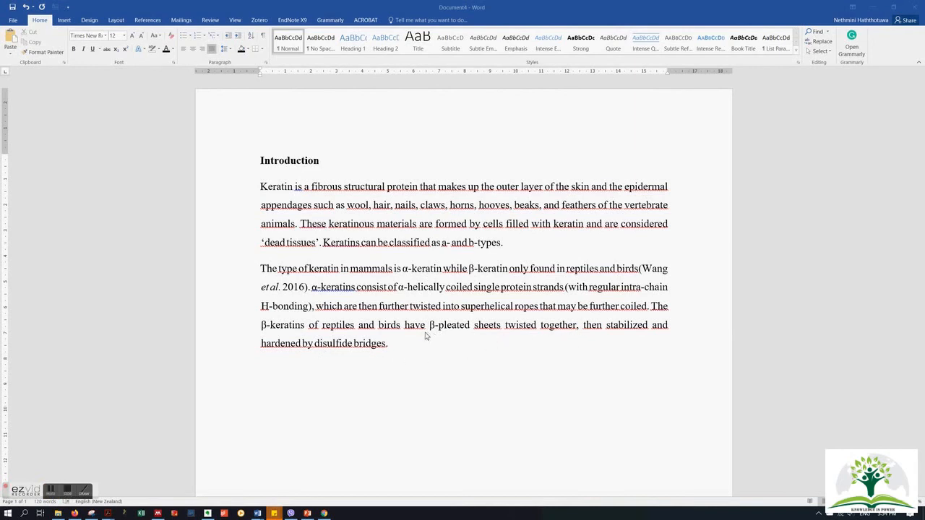
Start saving a copy of the document and choose the "Document" folder inside Documents as its location
click(12, 23)
click(21, 100)
click(107, 141)
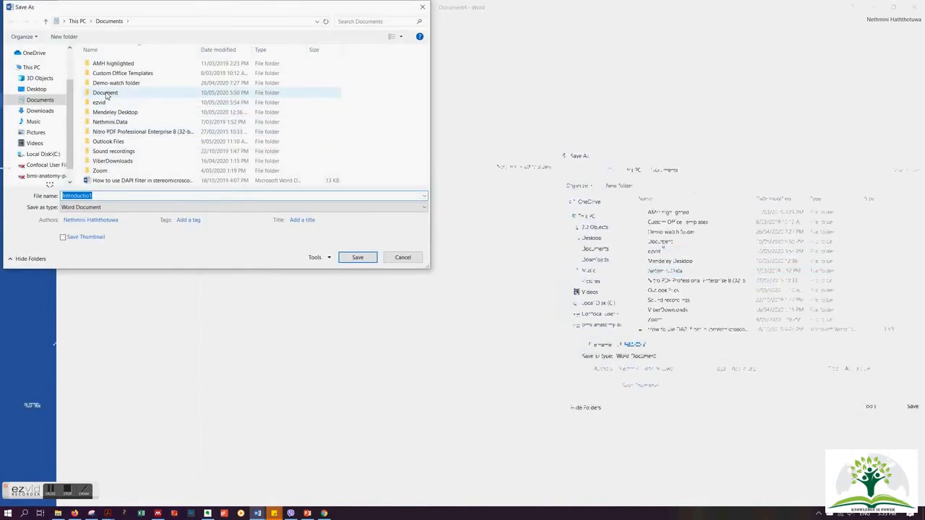
click(101, 97)
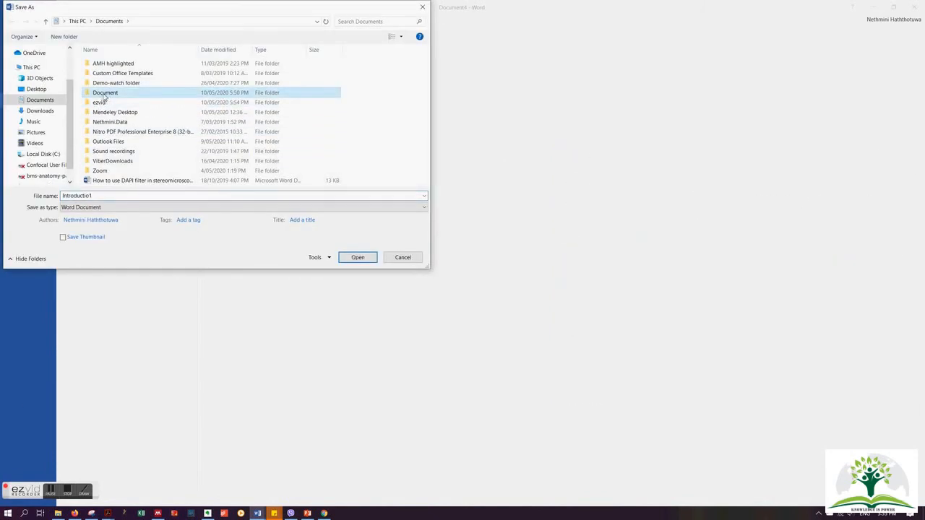
double_click(104, 97)
Save the document as a PDF named "Introduction replaced"
click(114, 208)
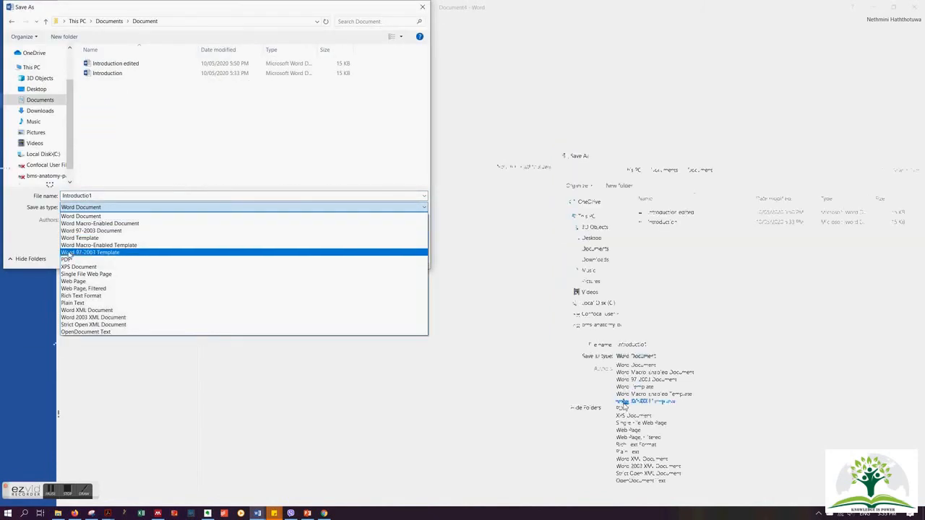
click(74, 258)
click(107, 196)
click(110, 195)
key(BackSpace)
text(n i)
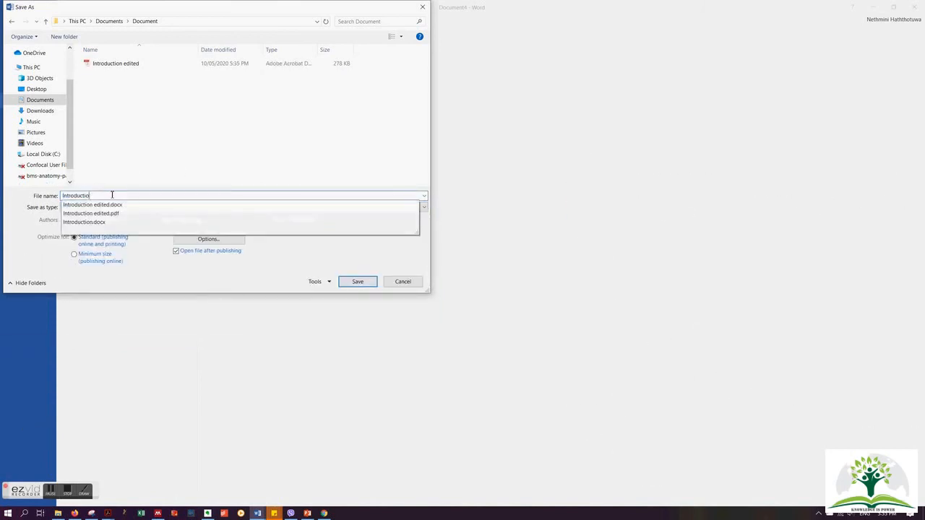
text(epla)
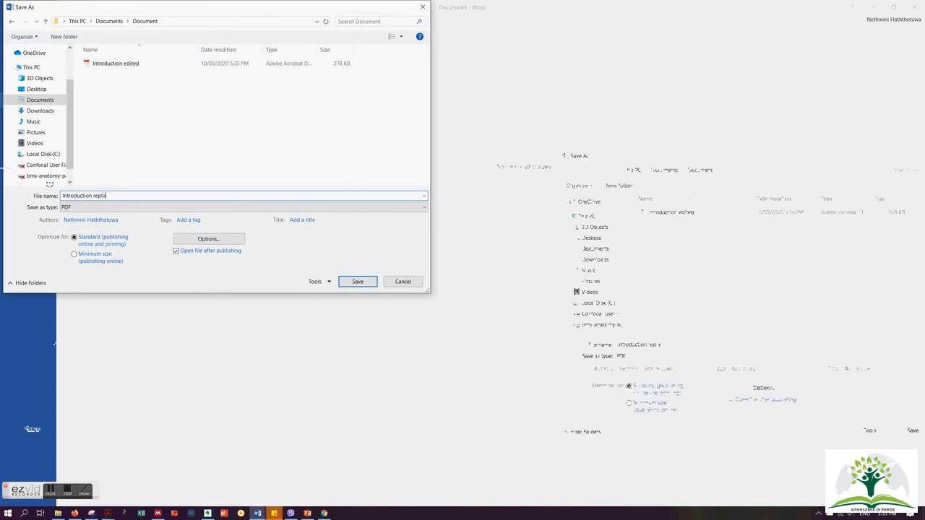
text(ced)
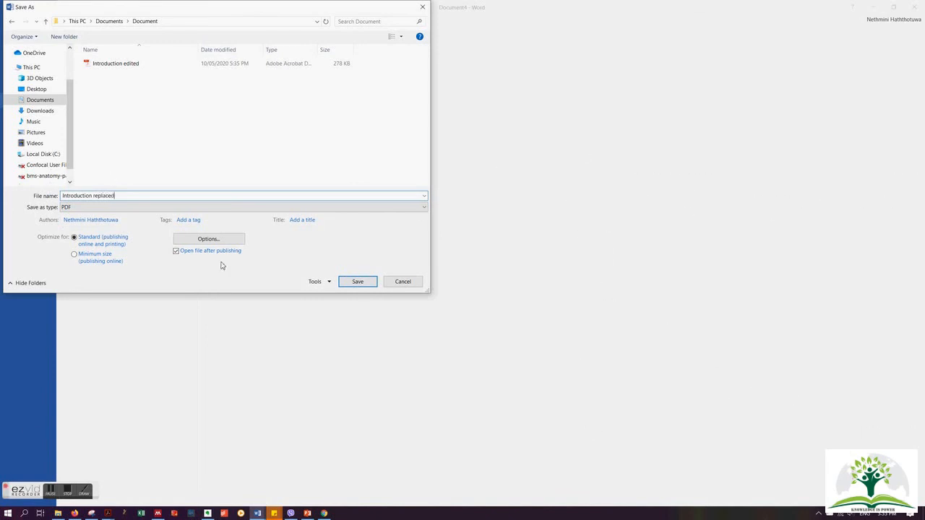
click(363, 284)
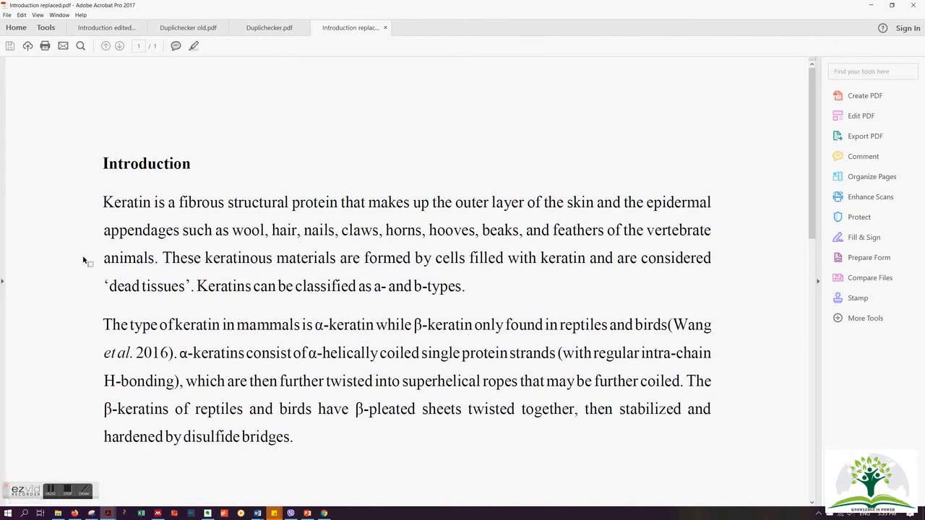
Switch to Dupli Checker in the browser and upload "Introduction replaced" from the "Document" folder inside Documents
click(52, 497)
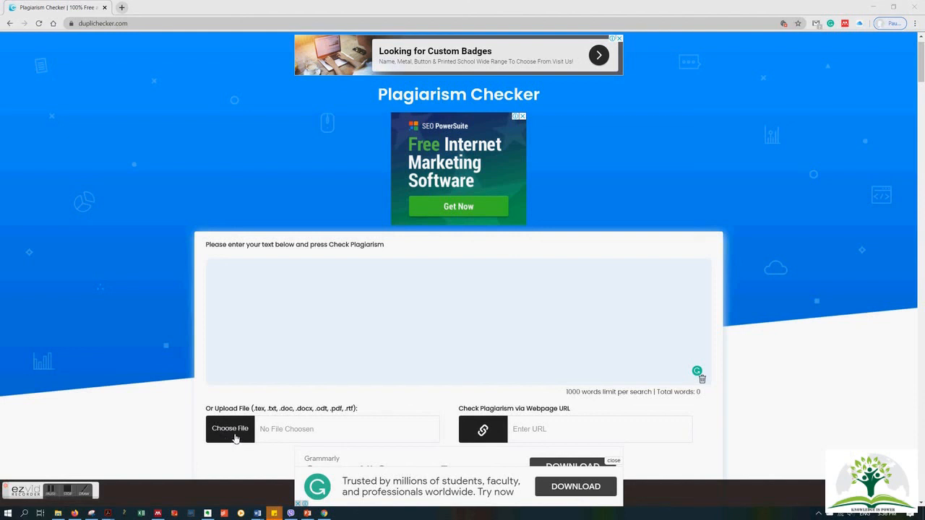
click(234, 436)
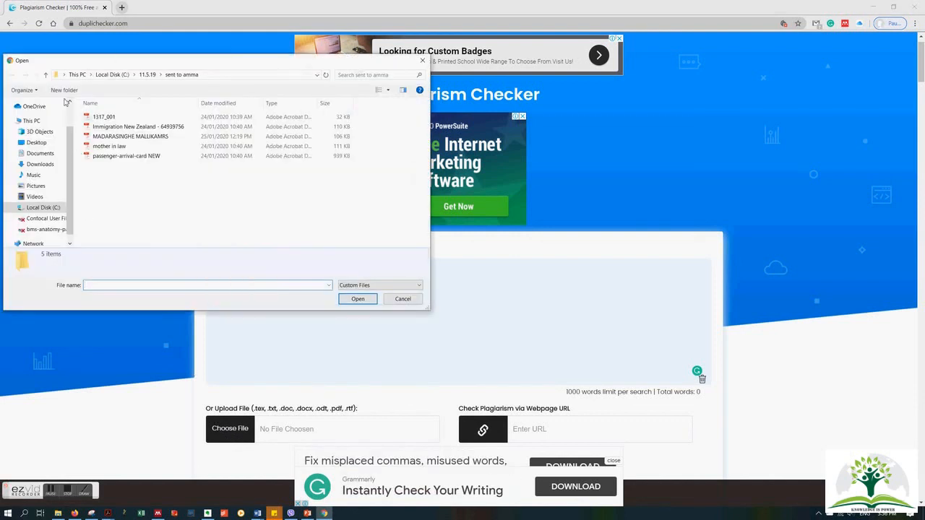
click(39, 153)
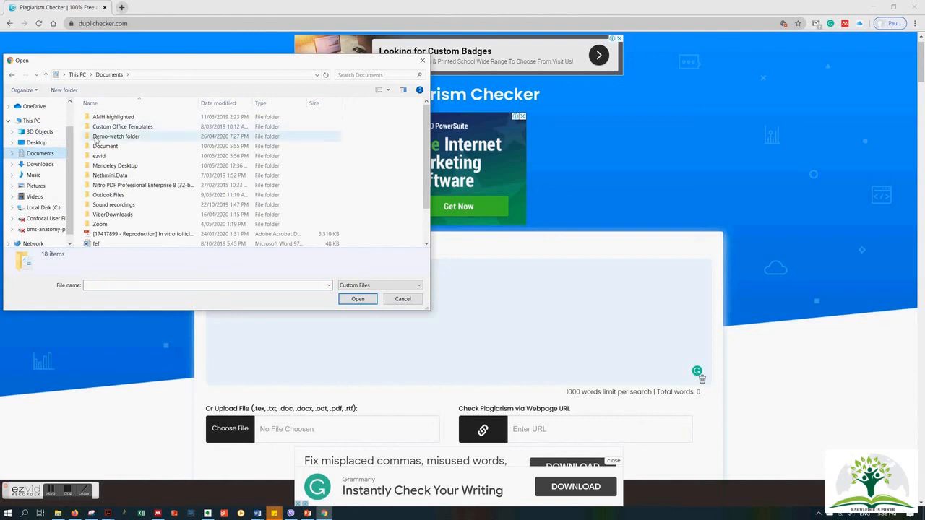
double_click(100, 149)
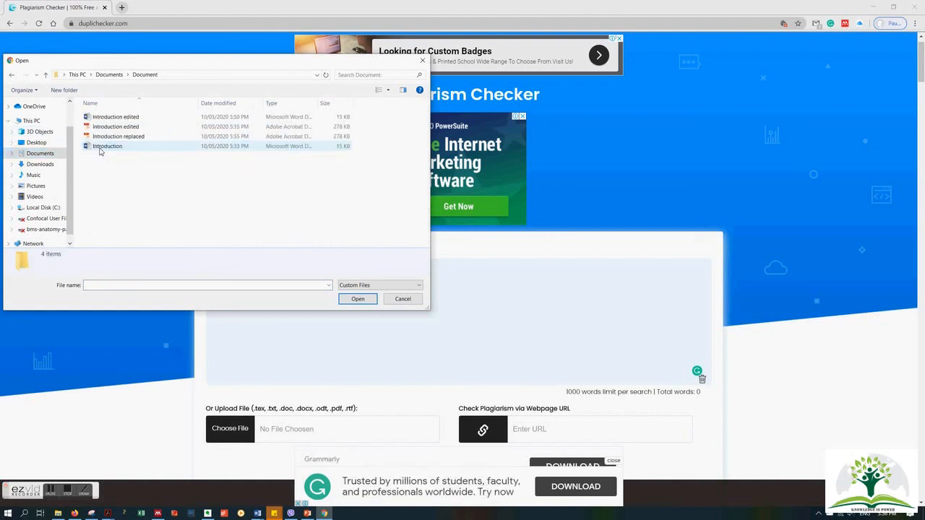
click(146, 139)
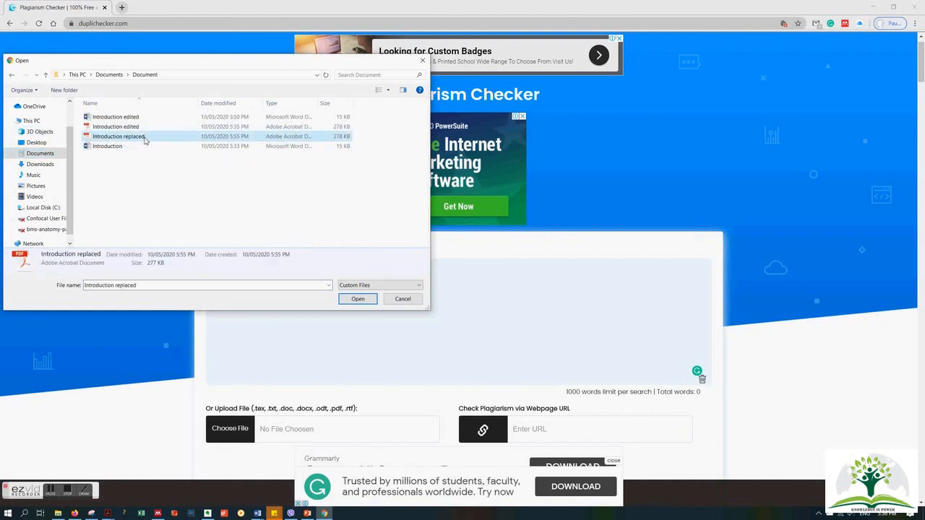
click(348, 299)
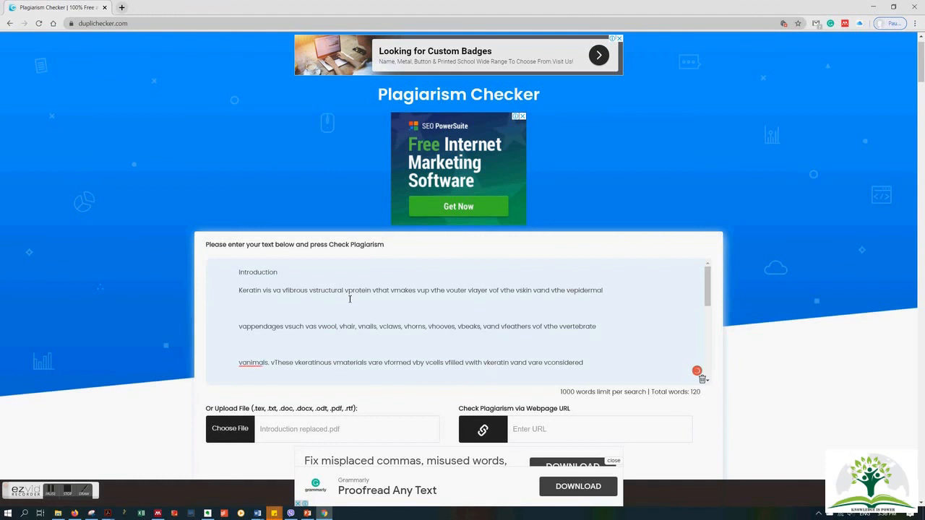
Look through the extracted text, check it for plagiarism, and review the scan results
scroll(350, 302, down, 5)
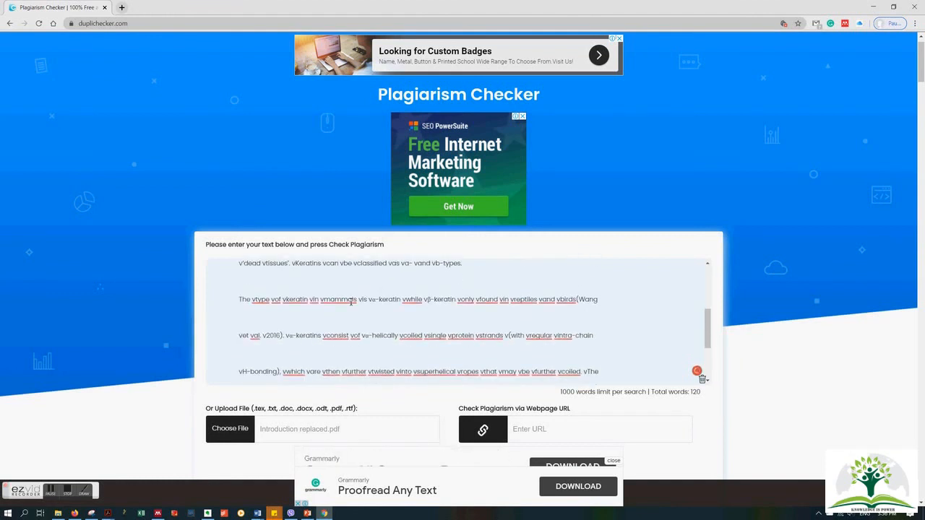
scroll(732, 398, down, 3)
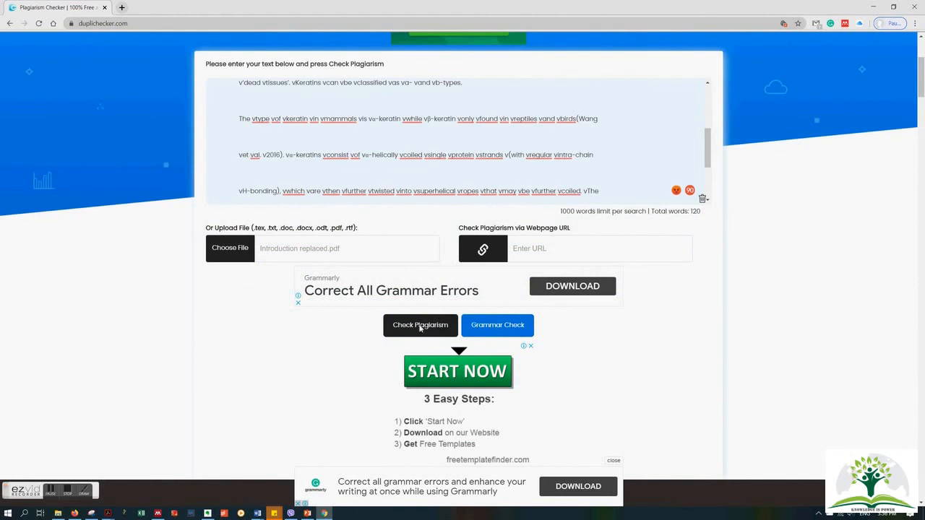
click(419, 327)
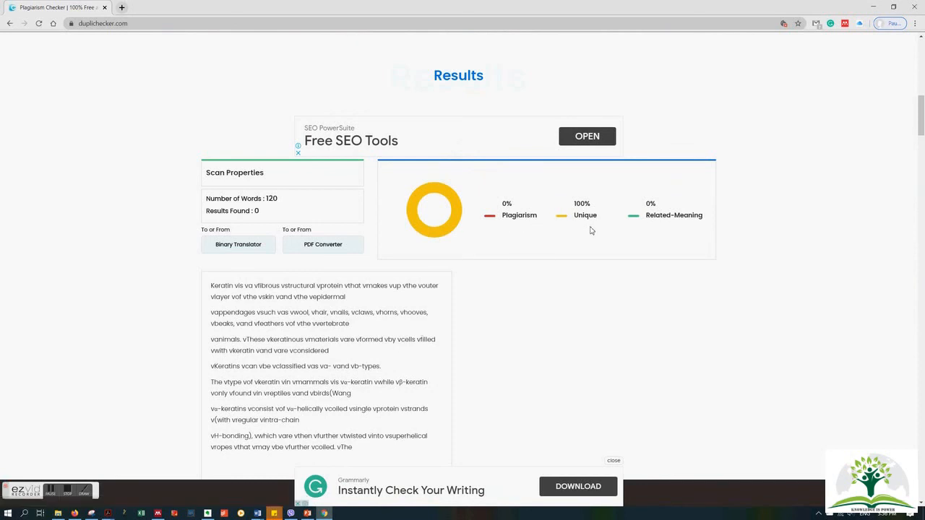
scroll(547, 341, down, 3)
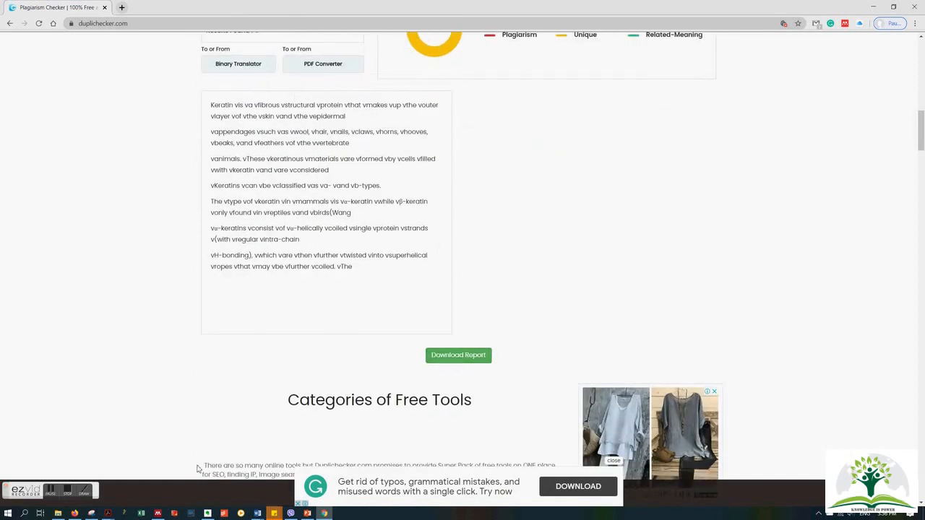
Switch to Acrobat and compare the scan reports "Duplichecker.pdf" and "Duplichecker old.pdf"
mouse_move(107, 513)
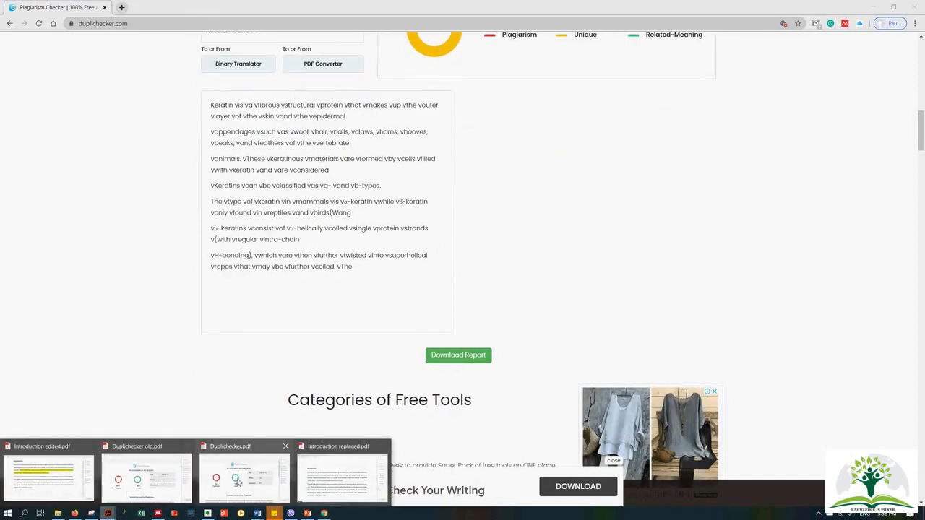
click(238, 463)
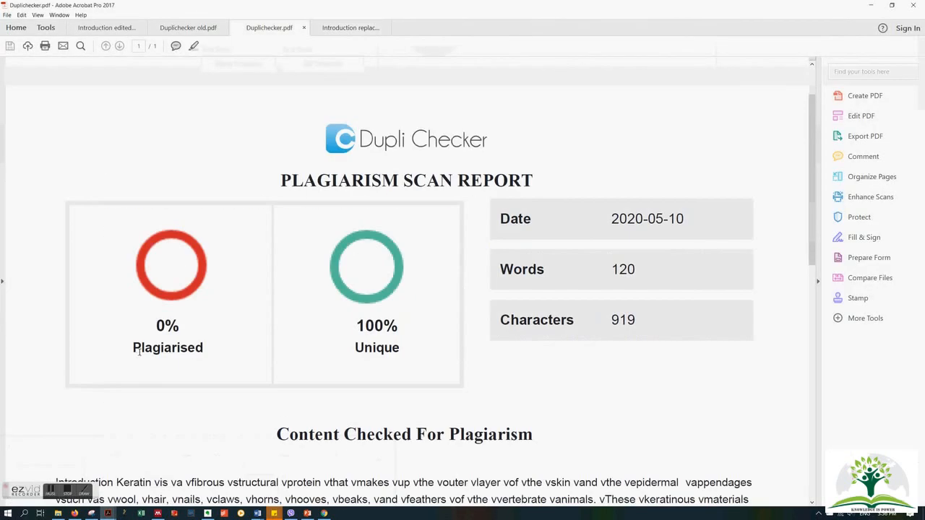
click(199, 30)
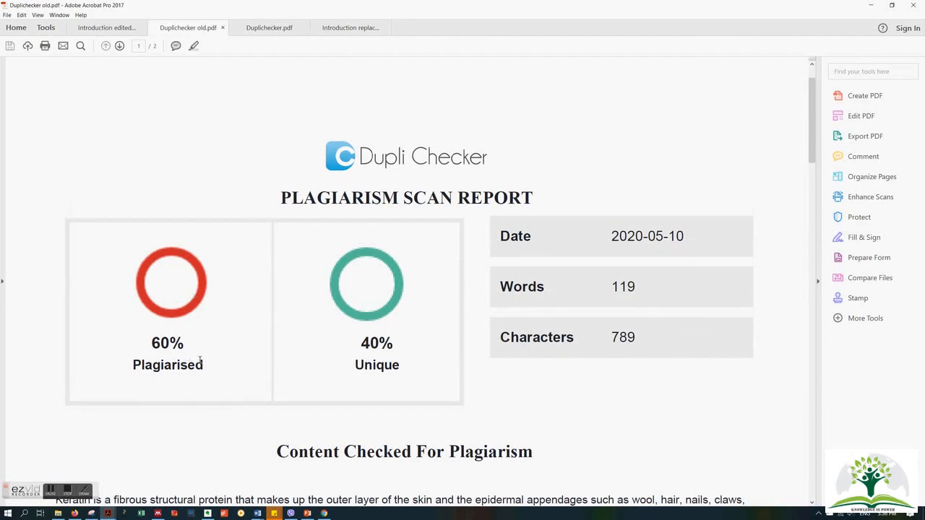
In File Explorer, open the "Introduction replaced" PDF from the "Document" folder with Word 2016, and dismiss the Grammarly notice
click(50, 490)
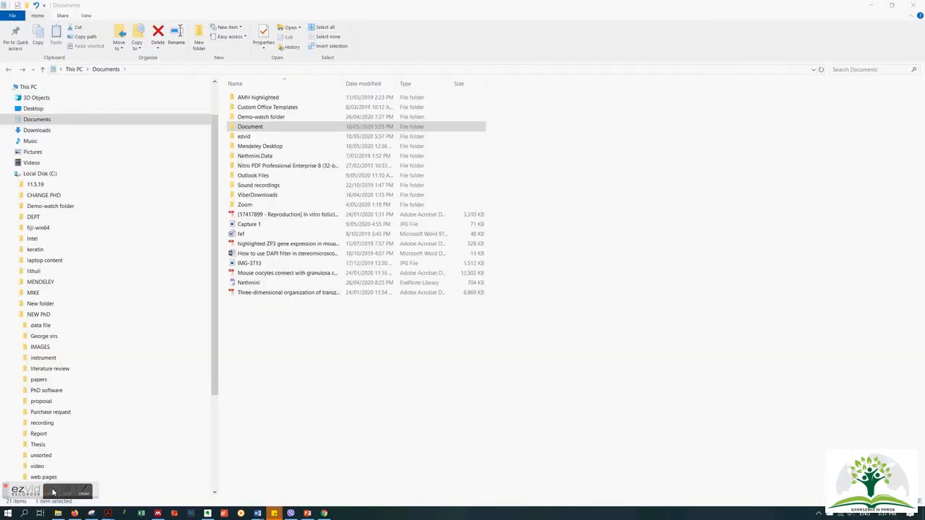
click(262, 129)
double_click(258, 130)
click(266, 123)
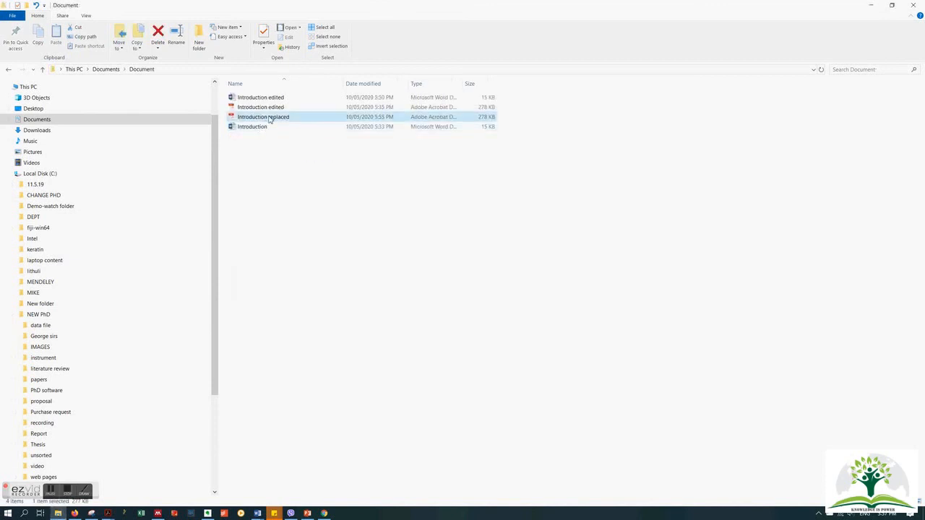
right_click(269, 121)
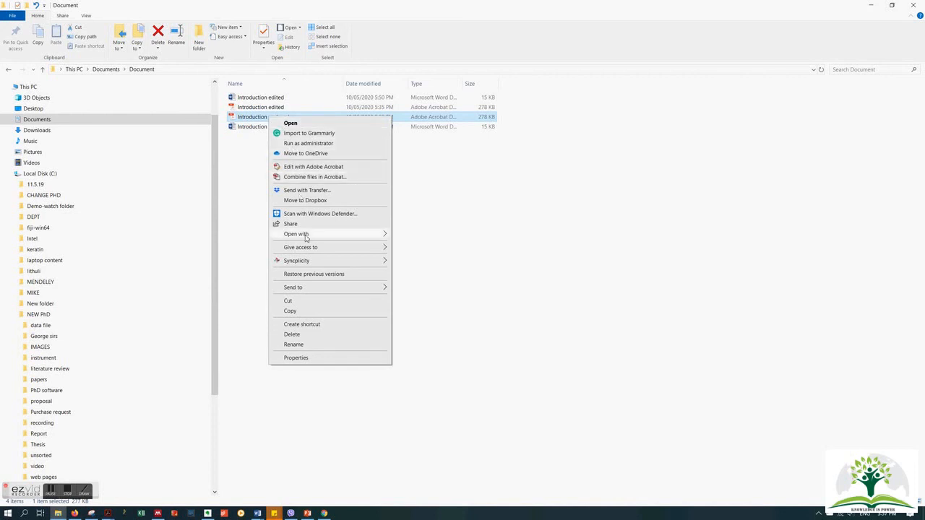
mouse_move(318, 235)
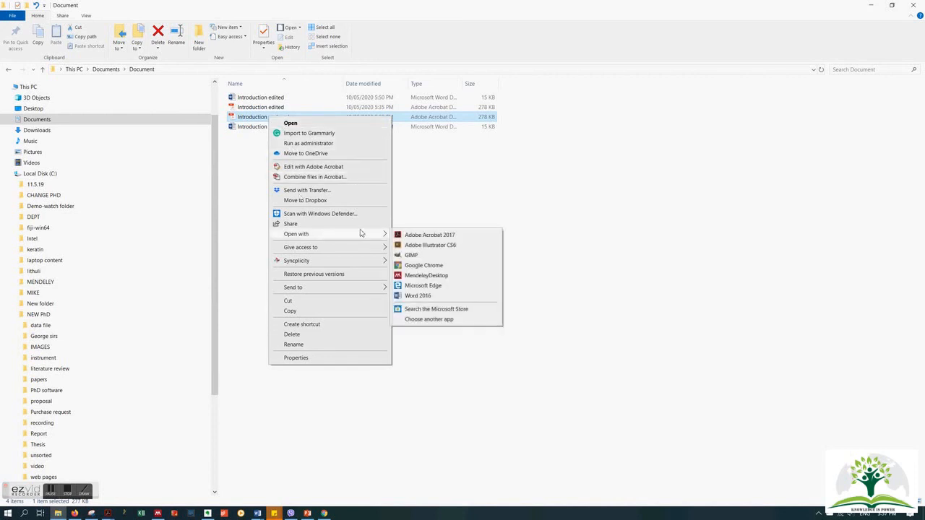
click(417, 295)
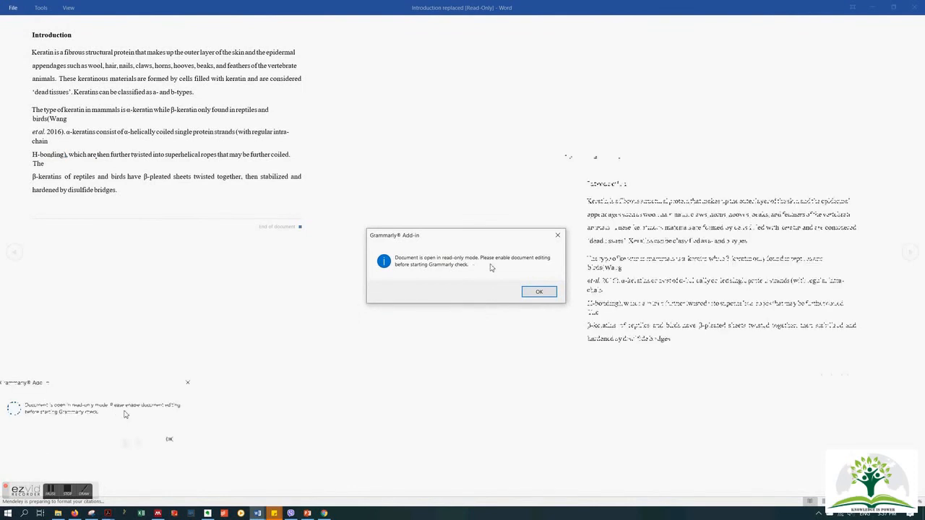
click(539, 292)
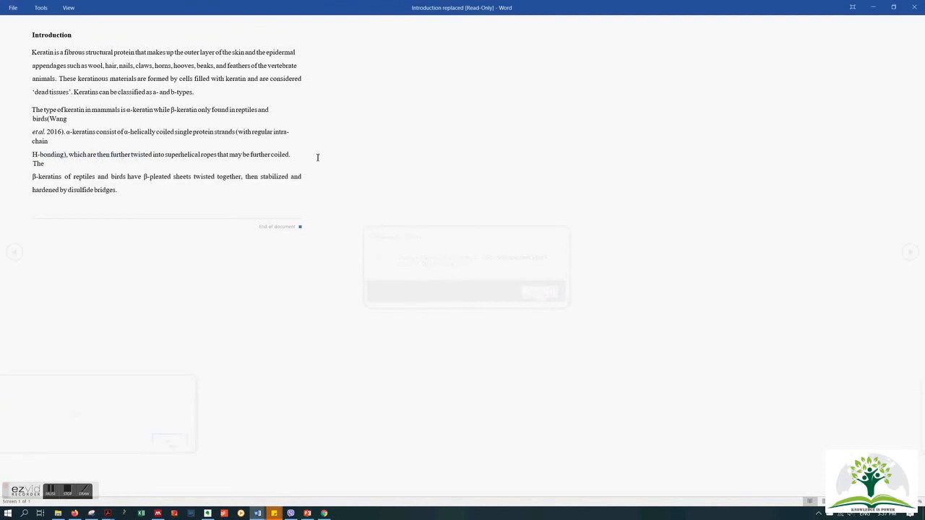
Switch the document from reading view to editing view and try to start Grammarly on it
click(68, 8)
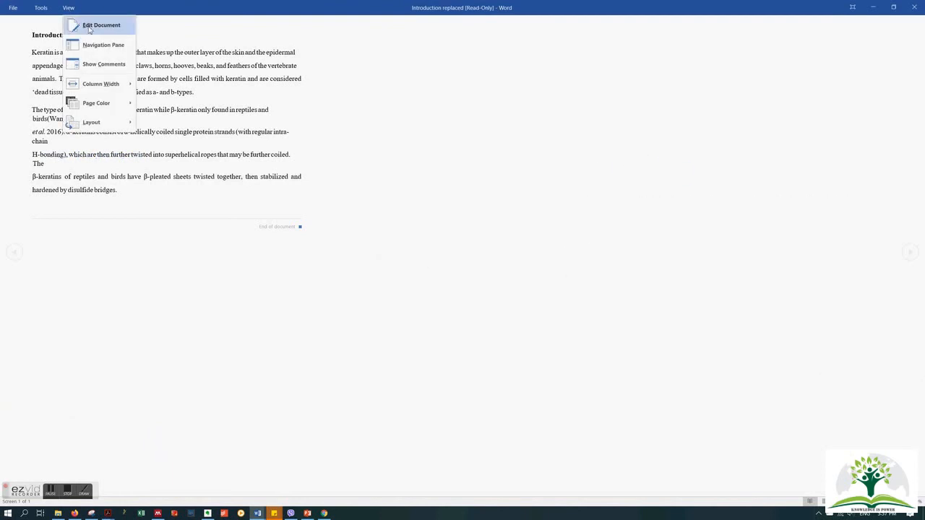
click(89, 25)
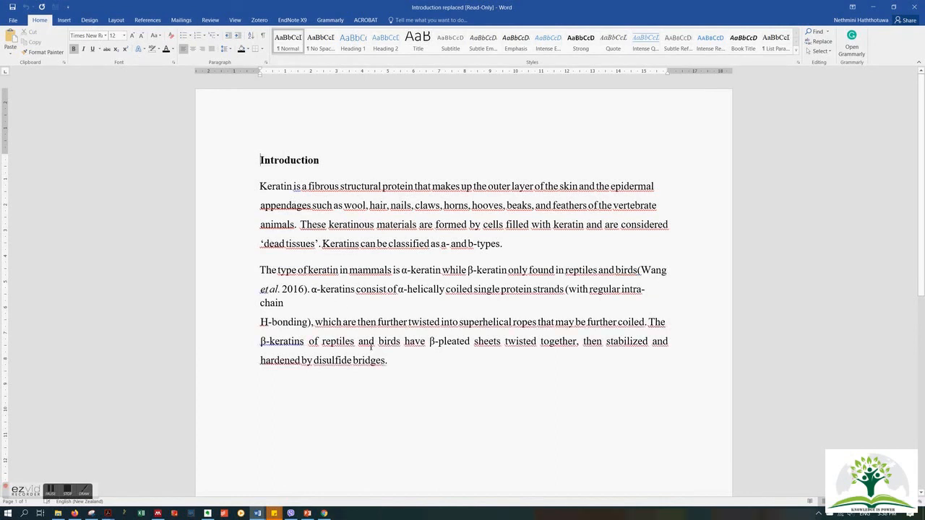
click(844, 49)
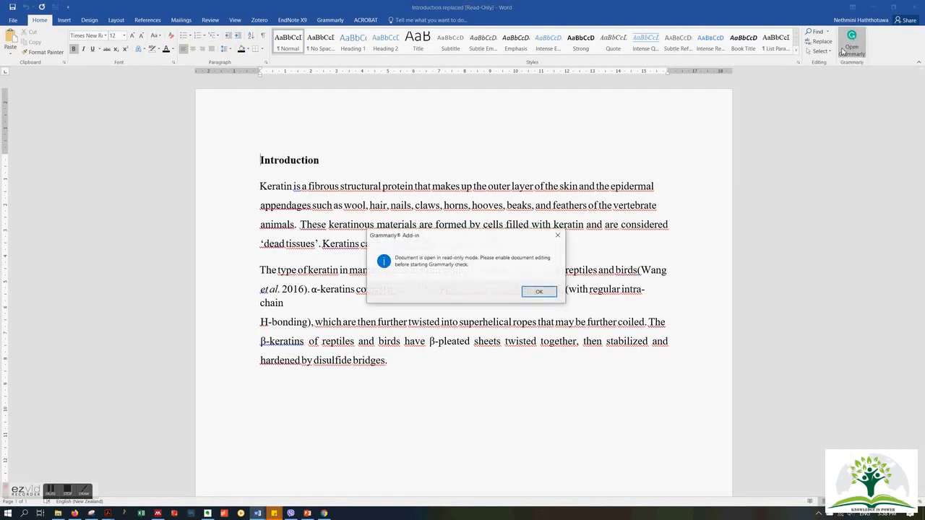
click(540, 293)
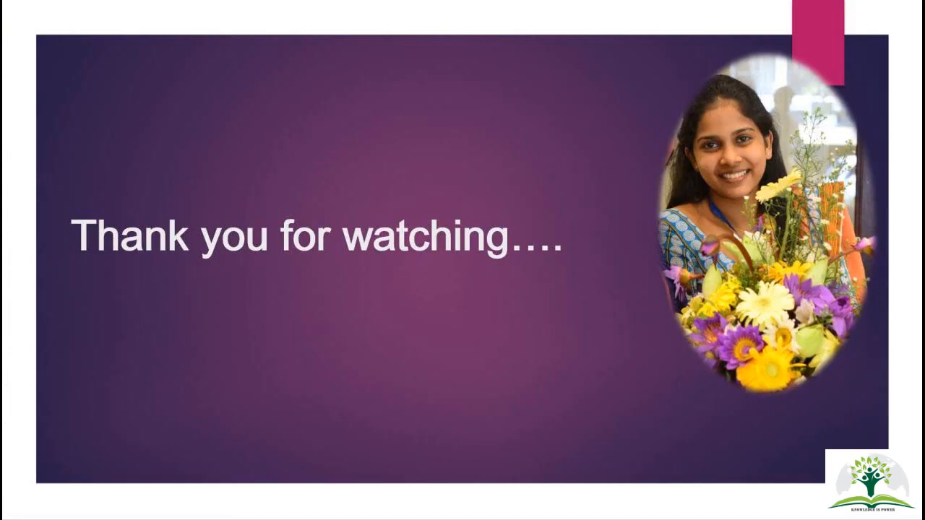